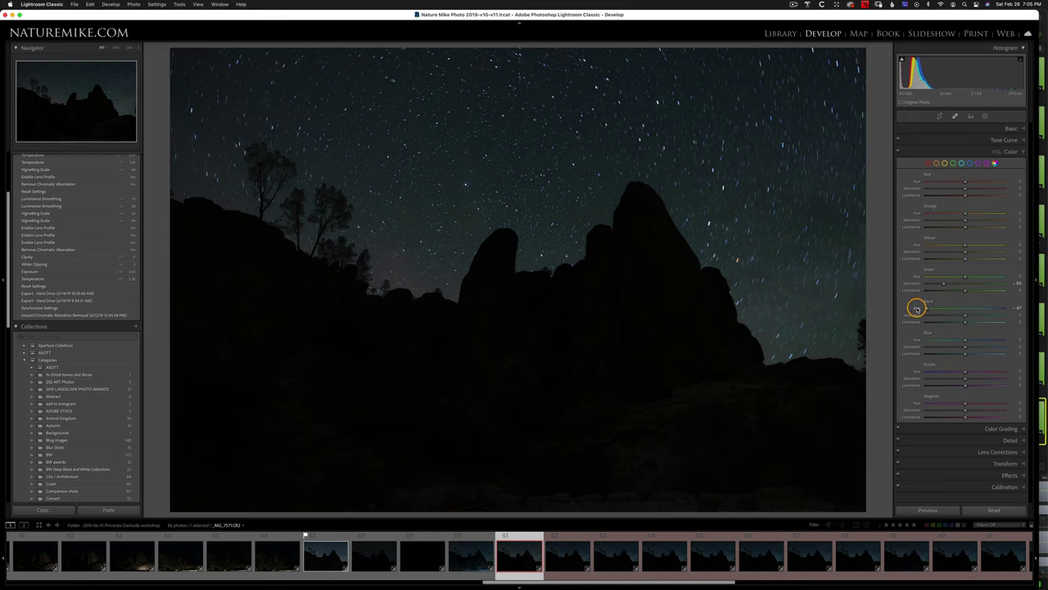
Step: Shift the Aqua hue strongly toward blue and raise the Luminance noise reduction to about 30 on the night-sky frame
drag(917, 307, 993, 307)
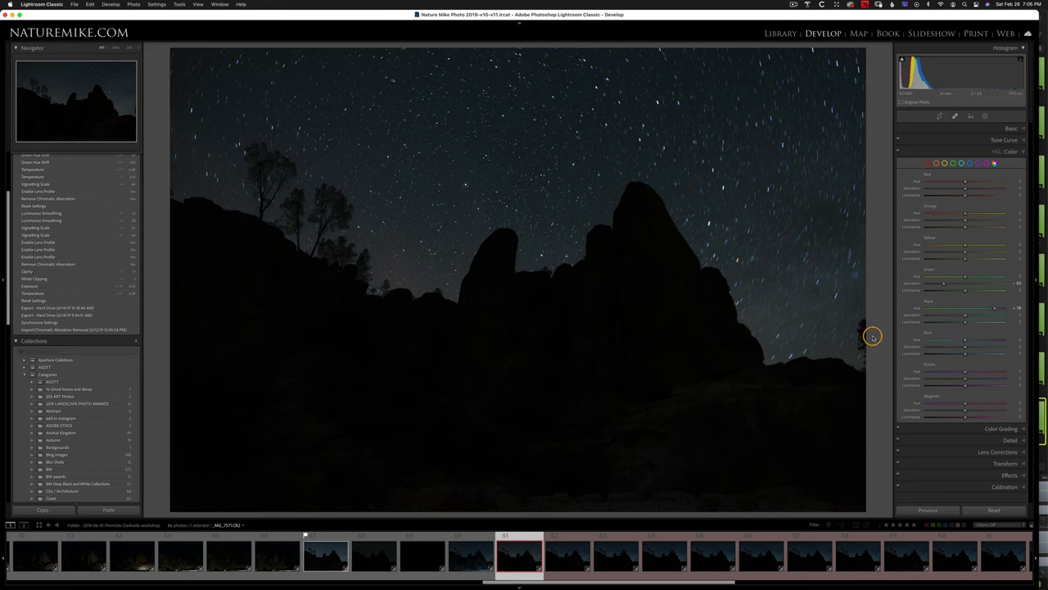
click(1011, 441)
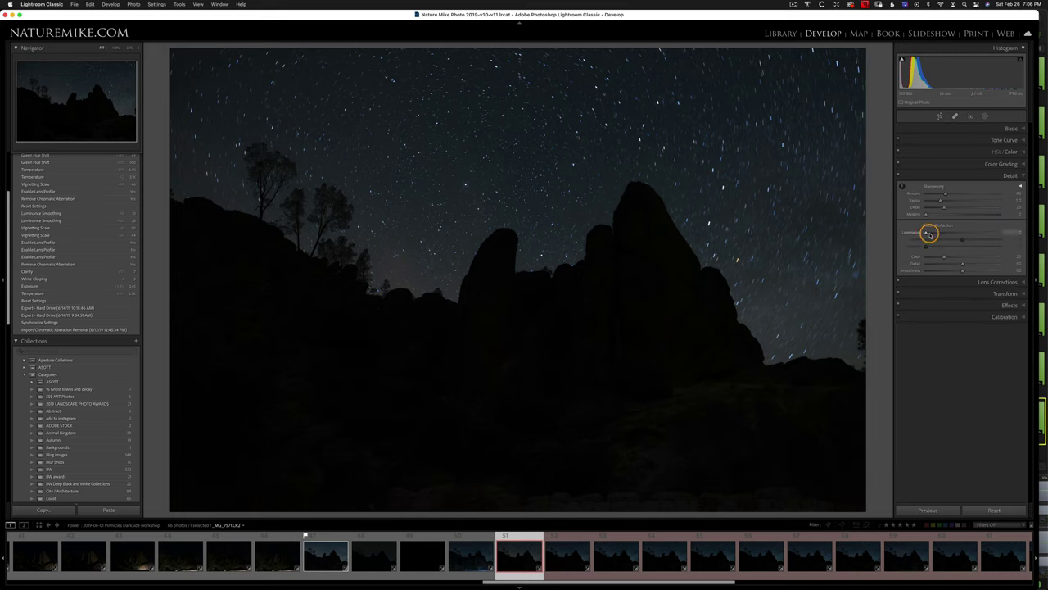
drag(940, 235, 950, 235)
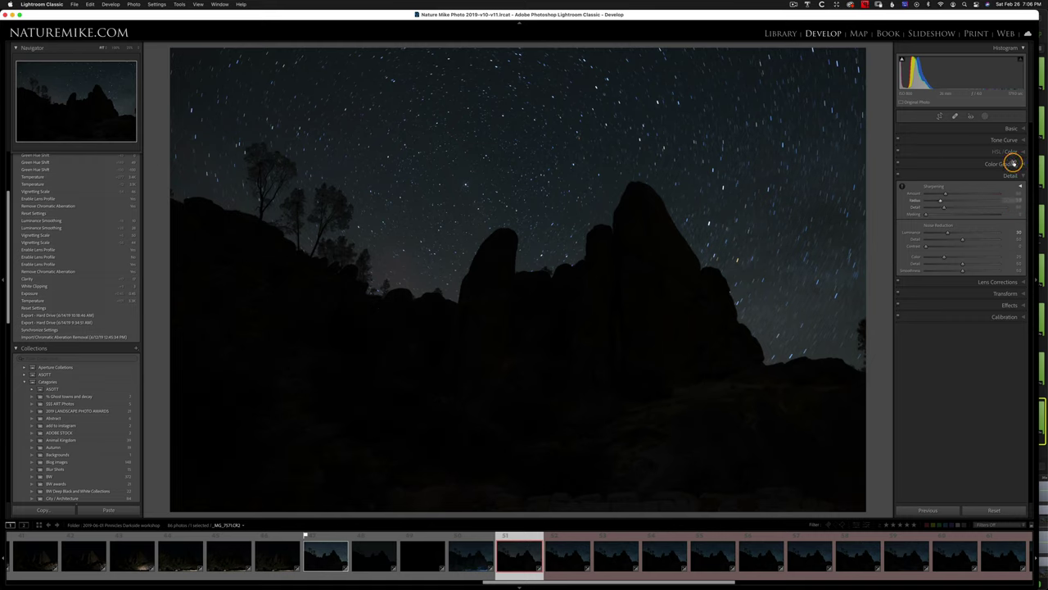
Step: Raise the Whites and Clarity slightly in the frame's basic adjustments
click(1014, 128)
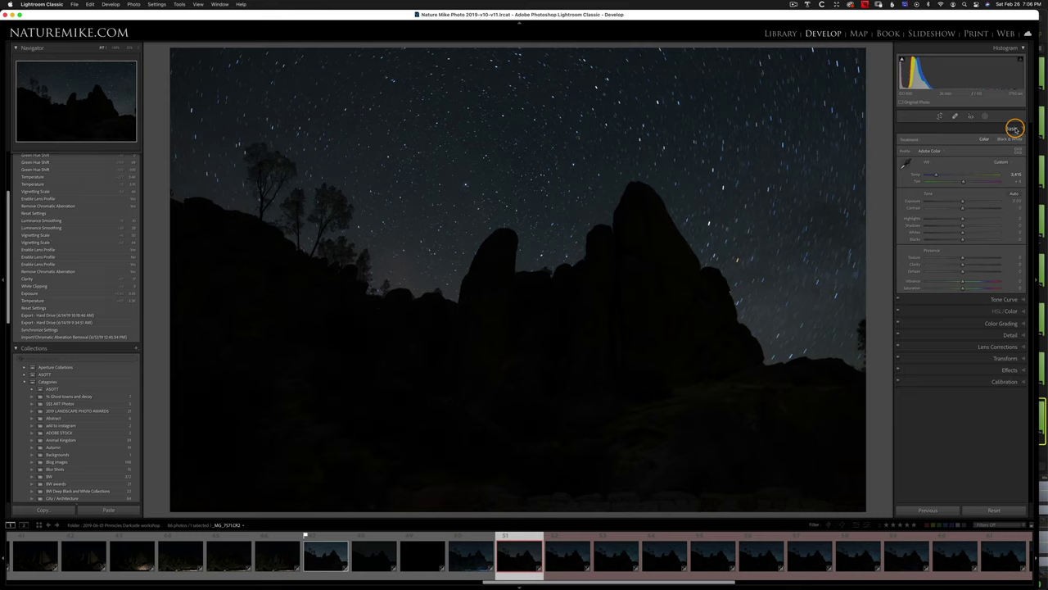
mouse_move(962, 233)
mouse_down()
mouse_move(976, 236)
mouse_move(961, 235)
mouse_up()
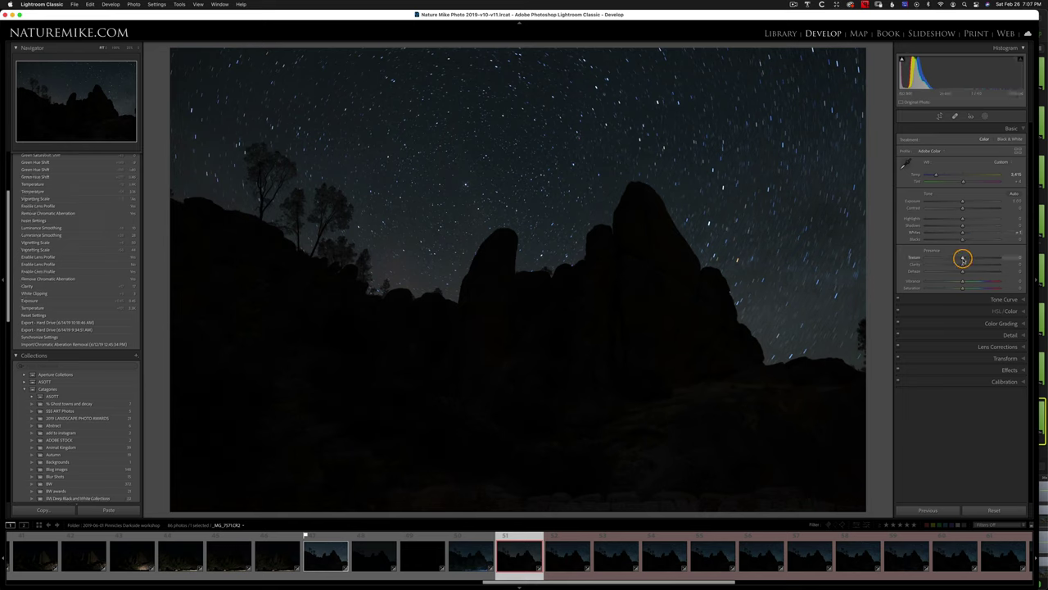
drag(959, 263, 966, 267)
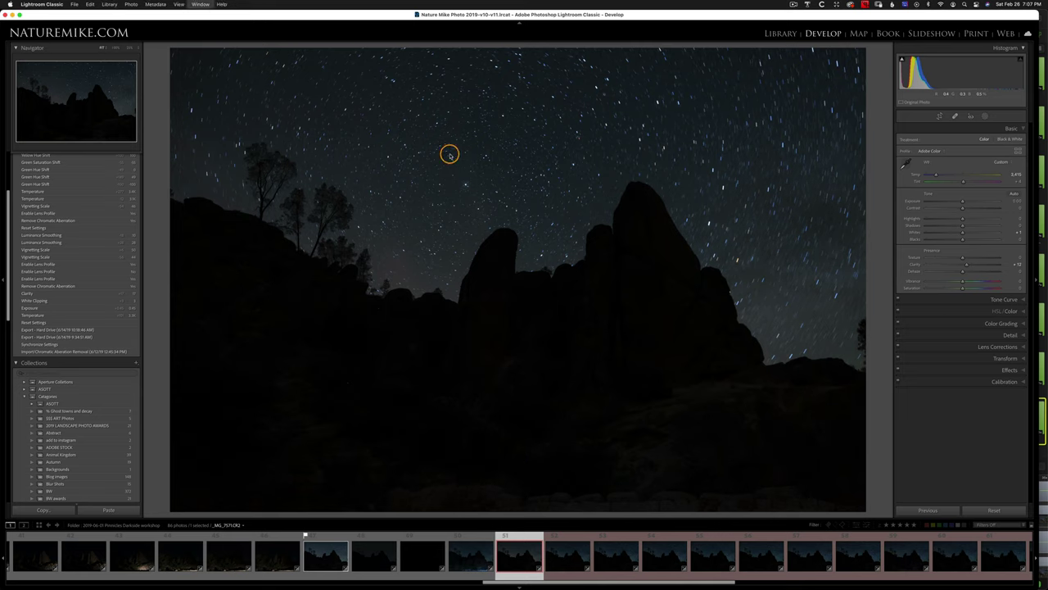
Step: Select the 20 red-labelled frames from _MG_7571 to _MG_7590 in the Library grid
key(g)
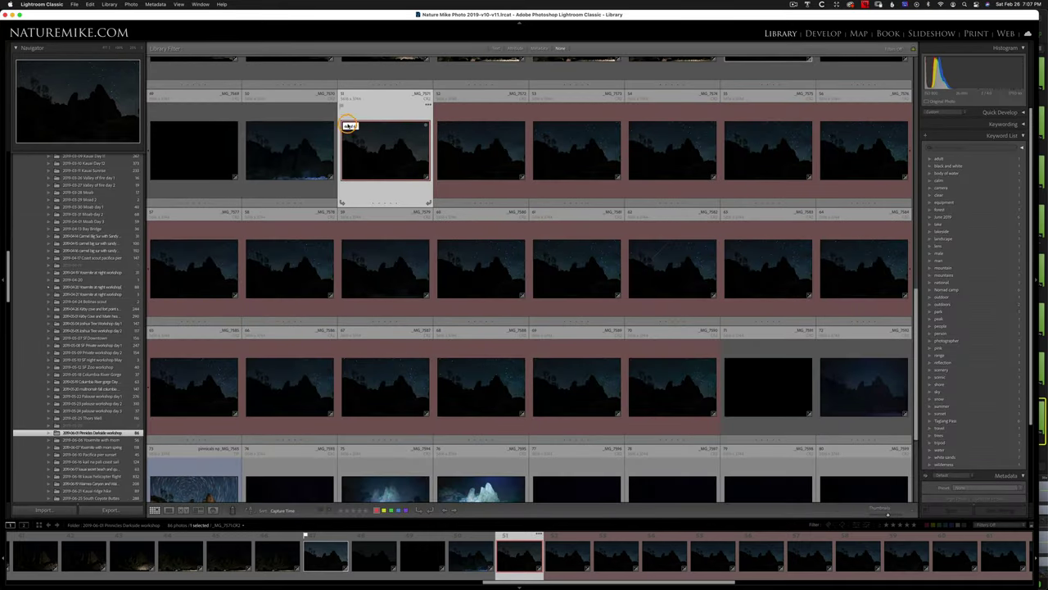
scroll(737, 295, down, 1)
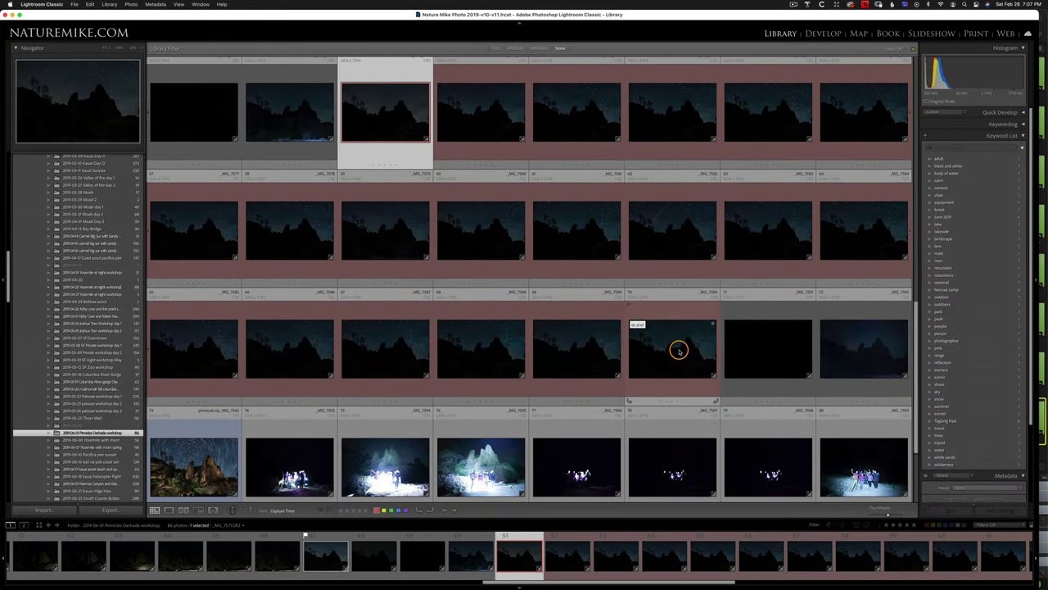
shift+click(678, 350)
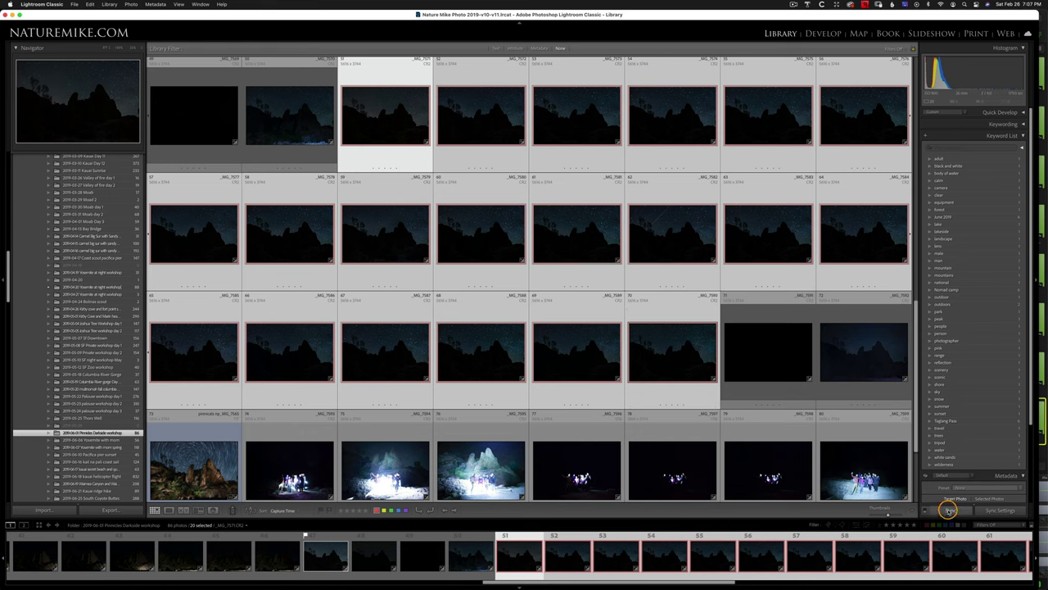
click(950, 509)
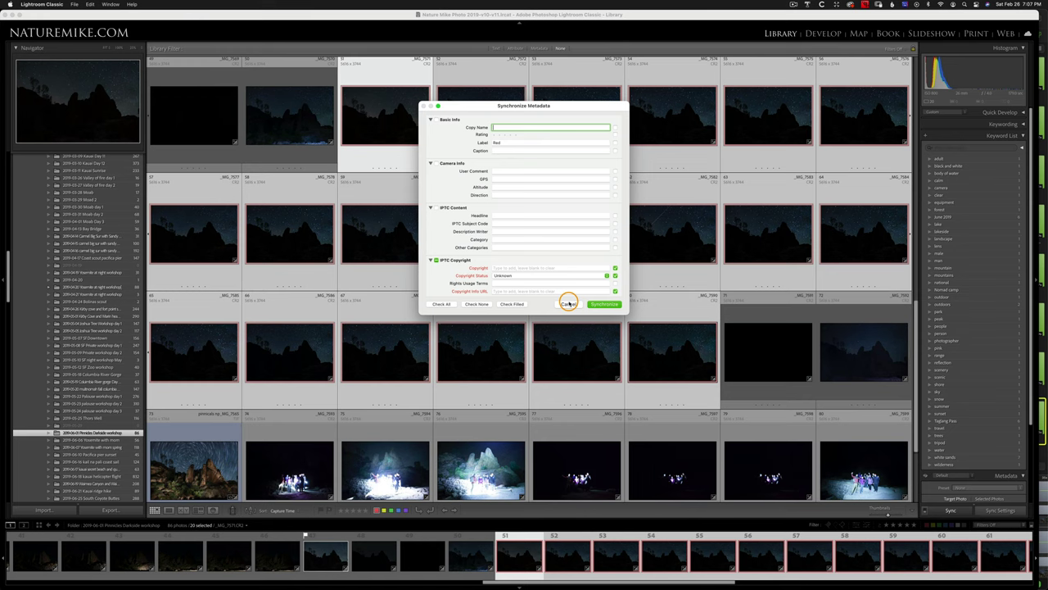
click(568, 304)
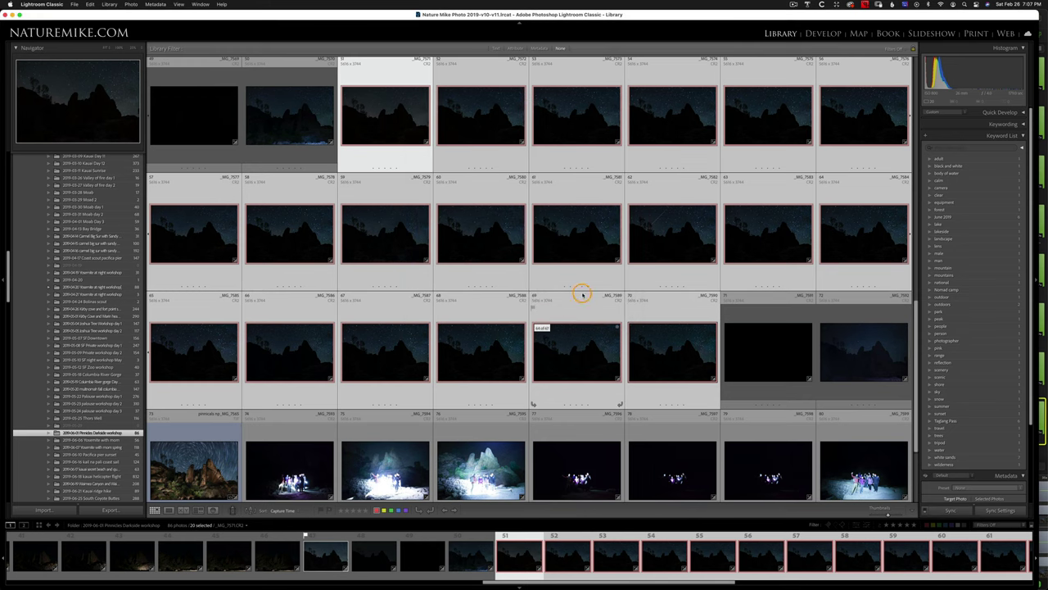
Step: Synchronize all develop settings from _MG_7571 to the other selected frames
click(819, 34)
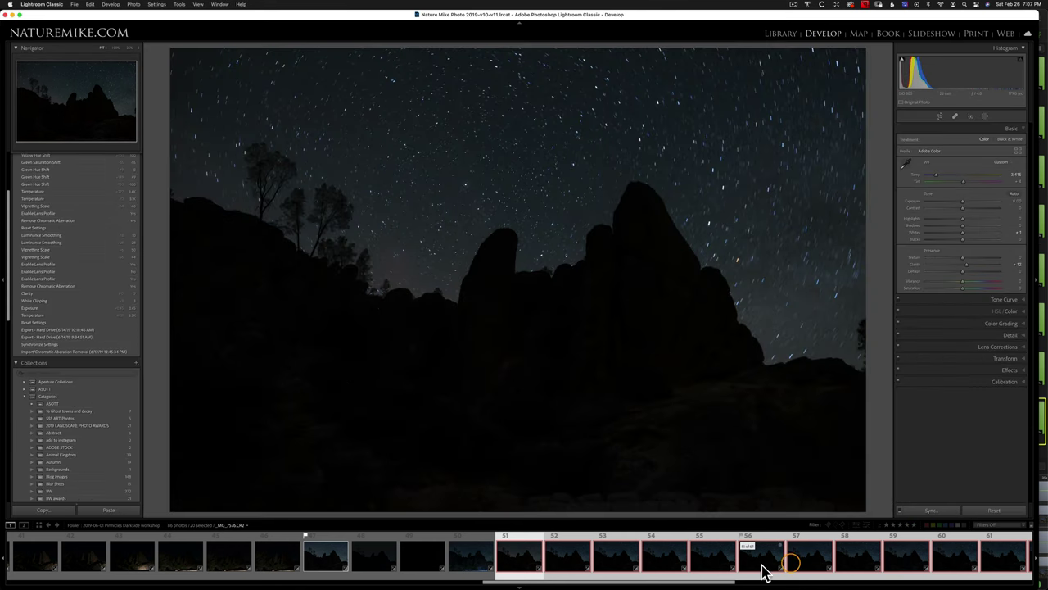
click(931, 510)
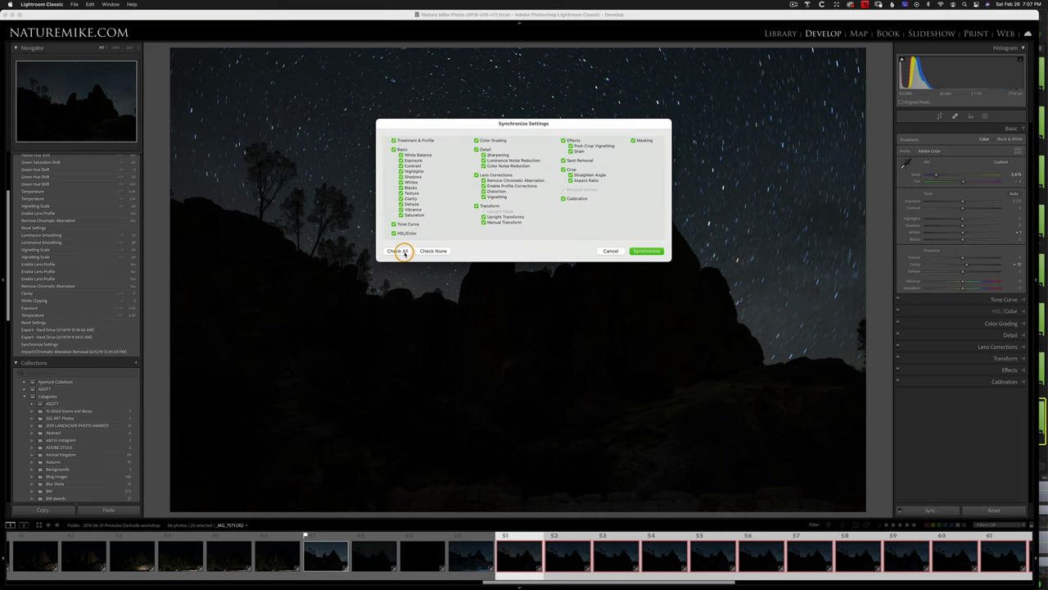
click(646, 251)
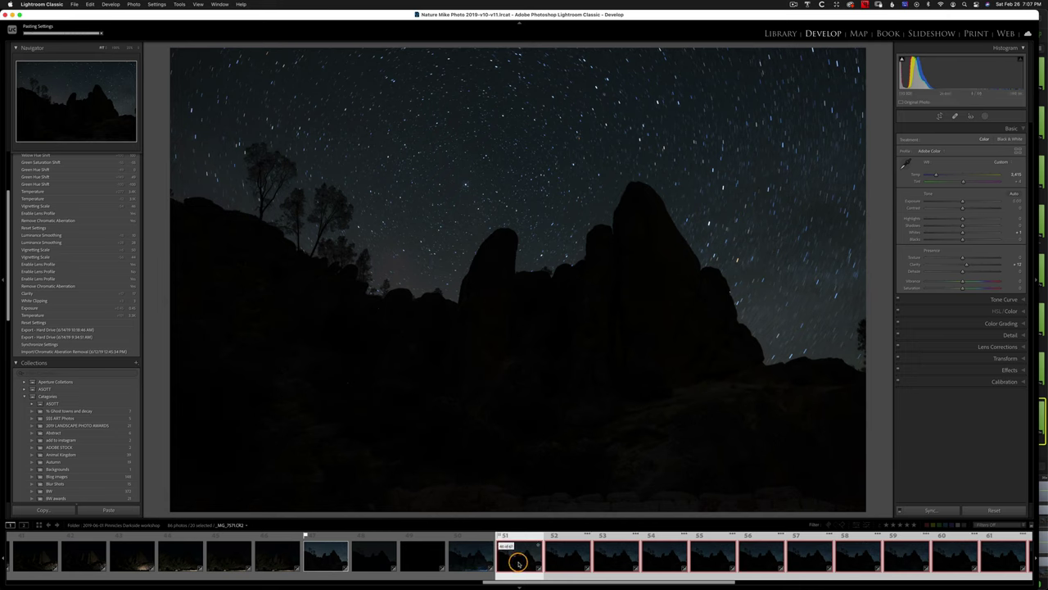
Step: Switch to Photoshop by opening the 20 selected frames as layers in a single document
scroll(666, 562, right, 10)
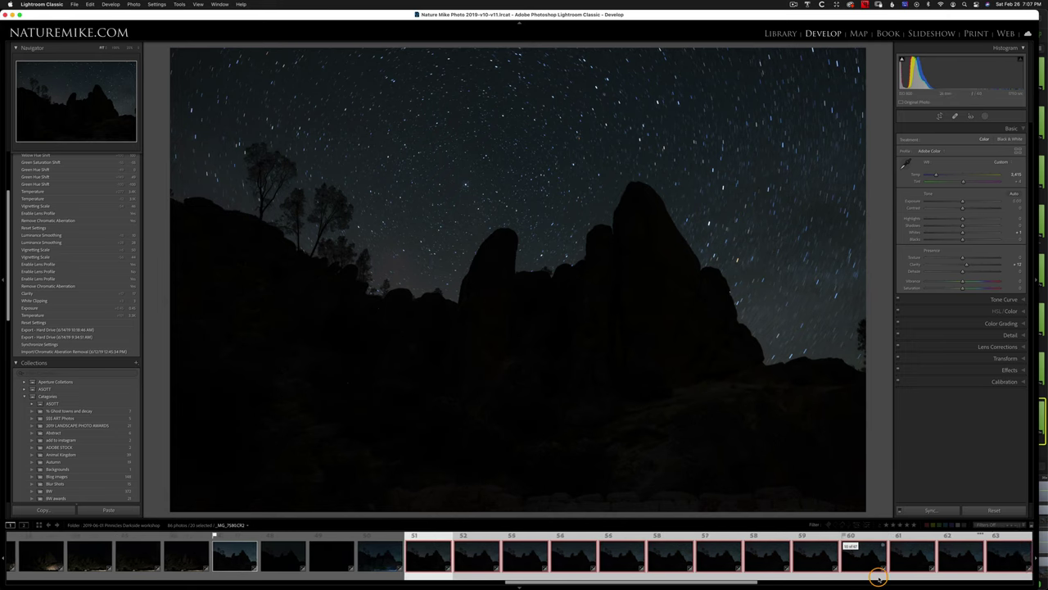
scroll(878, 578, right, 4)
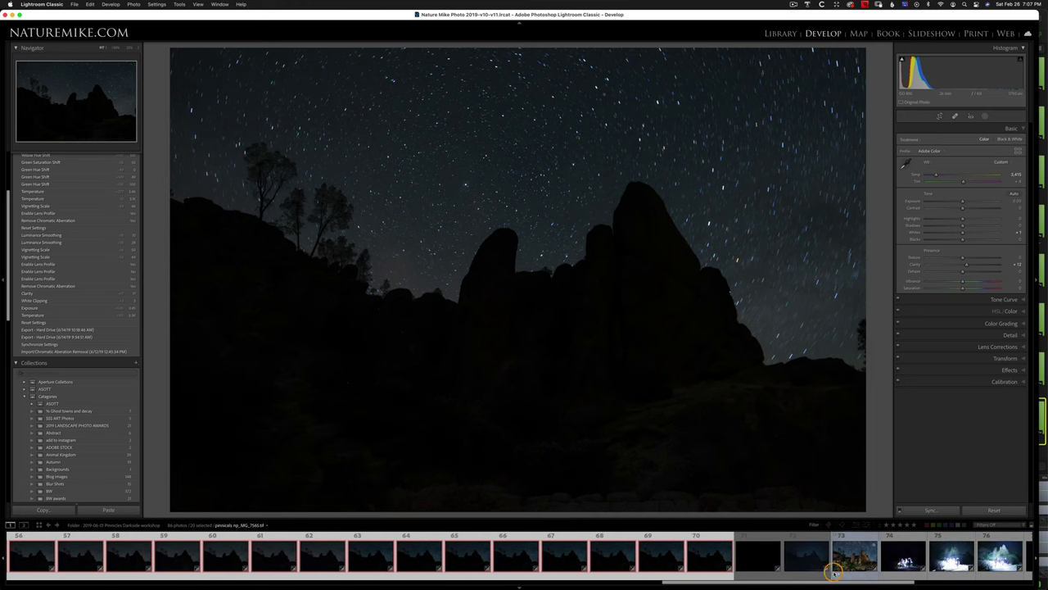
scroll(667, 554, left, 3)
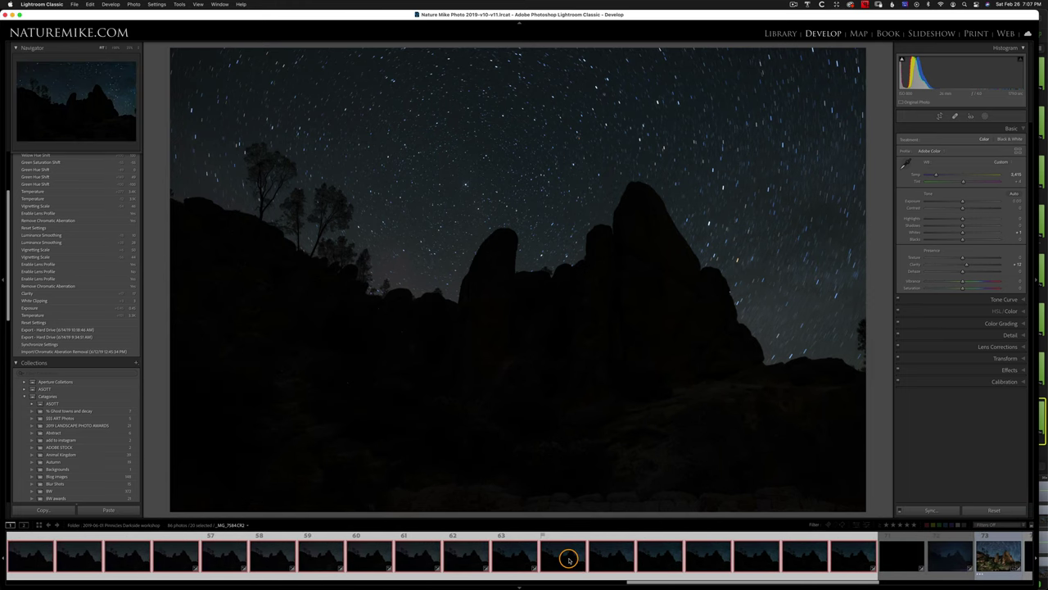
scroll(565, 559, left, 1)
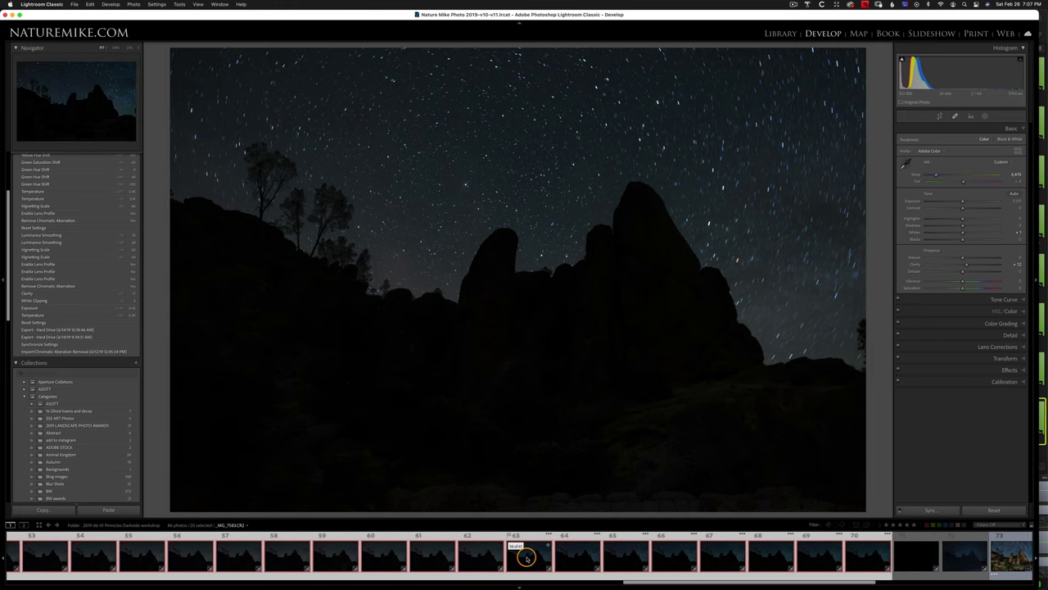
right_click(527, 558)
mouse_move(590, 401)
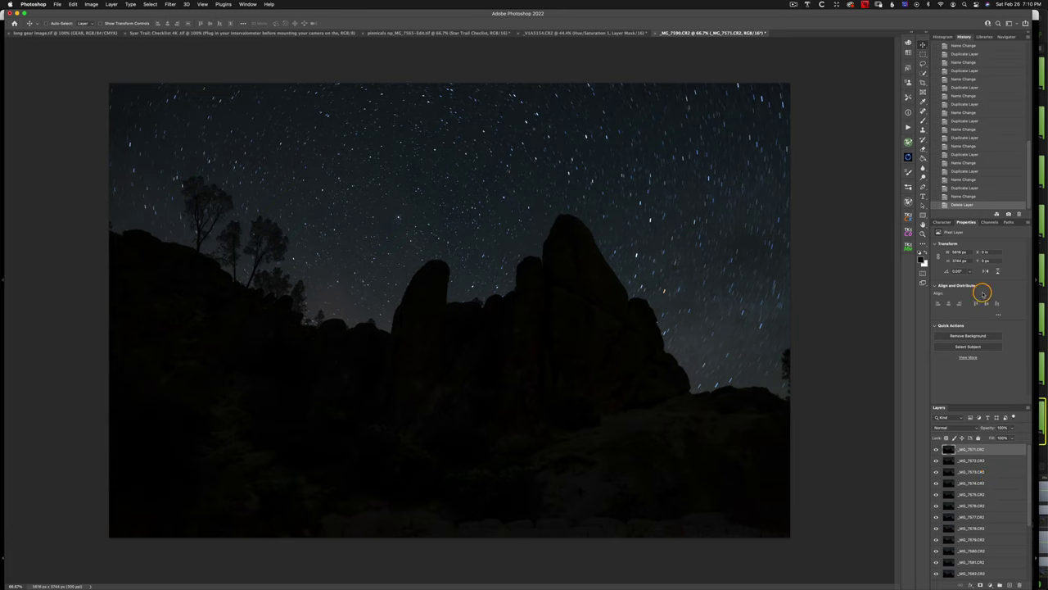
Step: Create a history snapshot of the layered document
scroll(1006, 157, up, 5)
click(1008, 216)
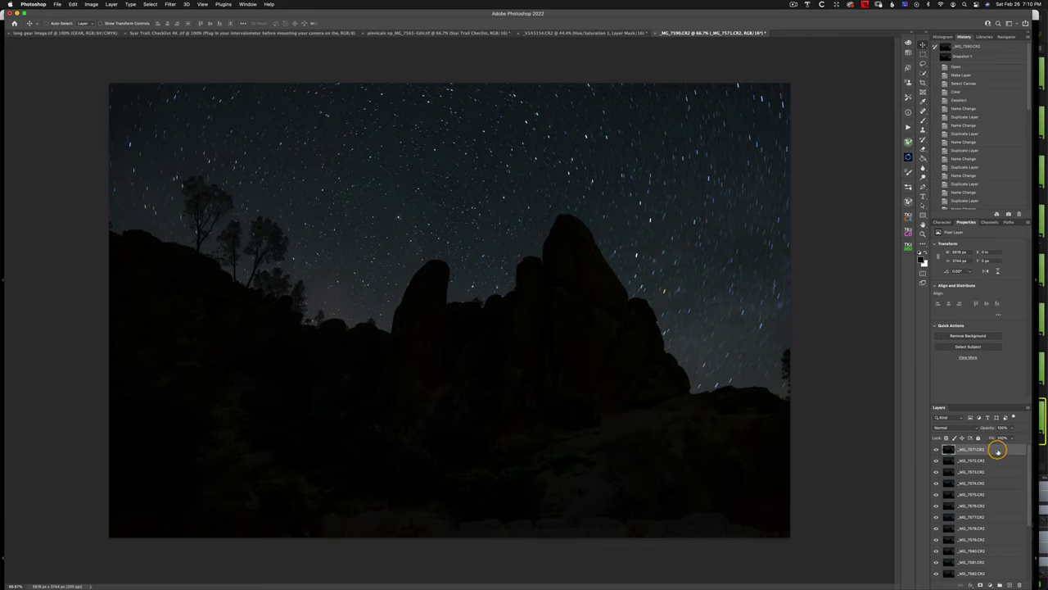
Step: Select all the frame layers and set their blending mode to Lighten
scroll(1009, 455, down, 4)
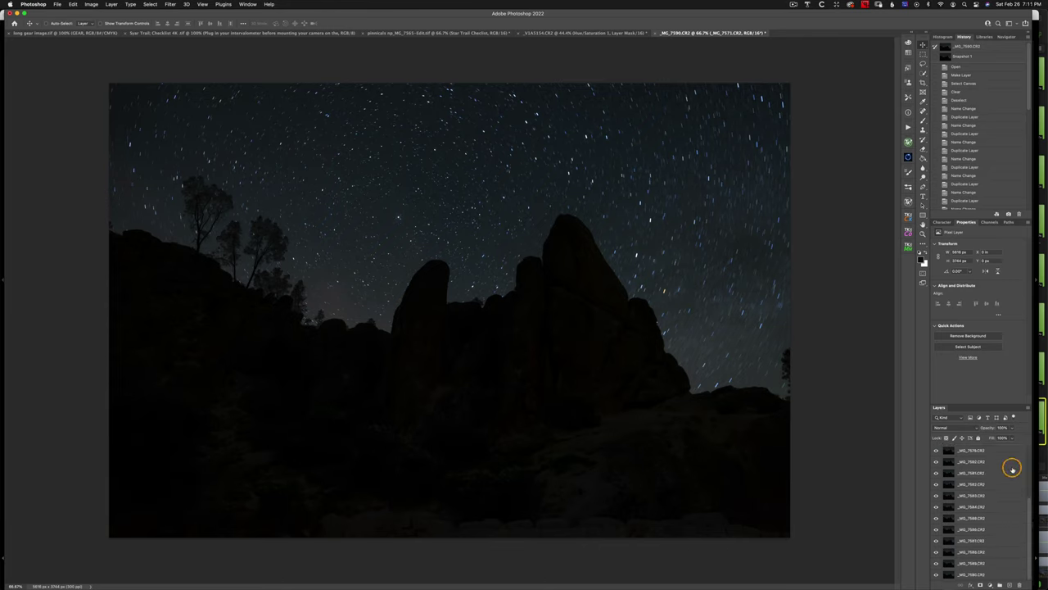
shift+click(996, 573)
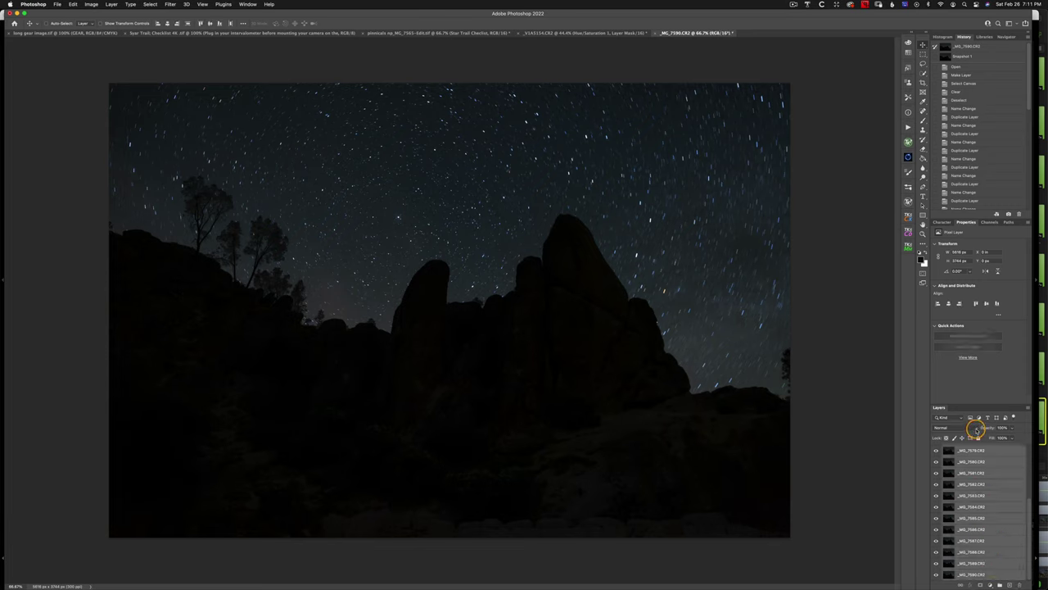
click(974, 428)
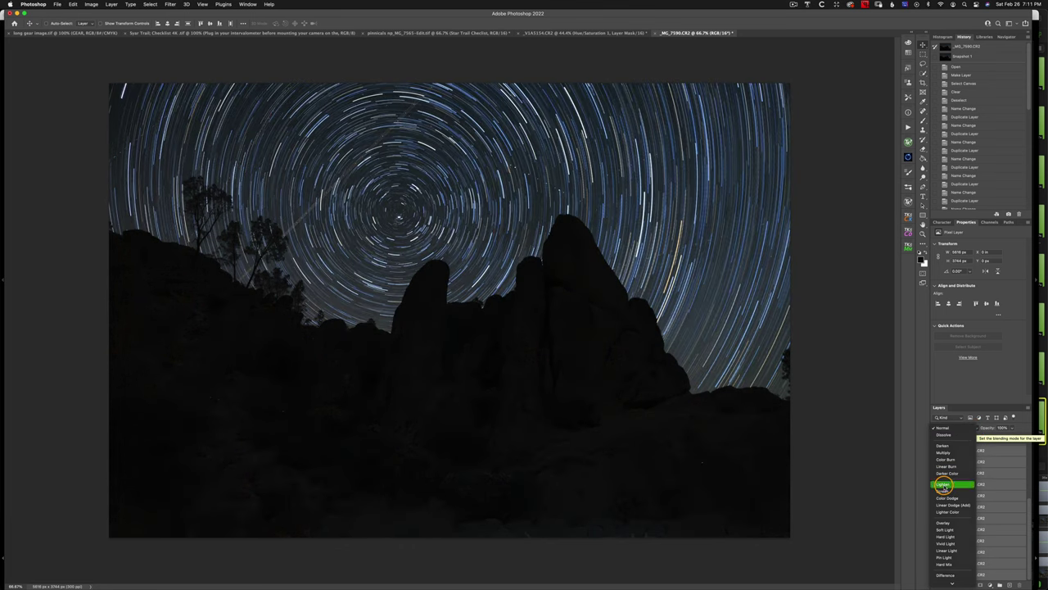
click(944, 485)
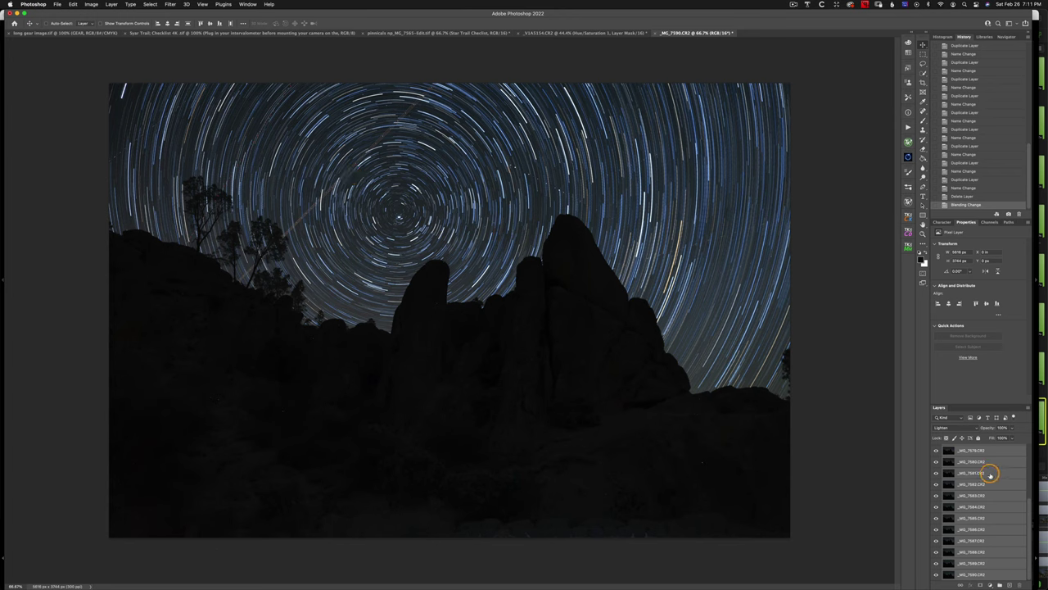
Step: Toggle the visibility of individual layers from _MG_7590 up to _MG_7582 to find the frame containing the diagonal airplane trail
click(999, 575)
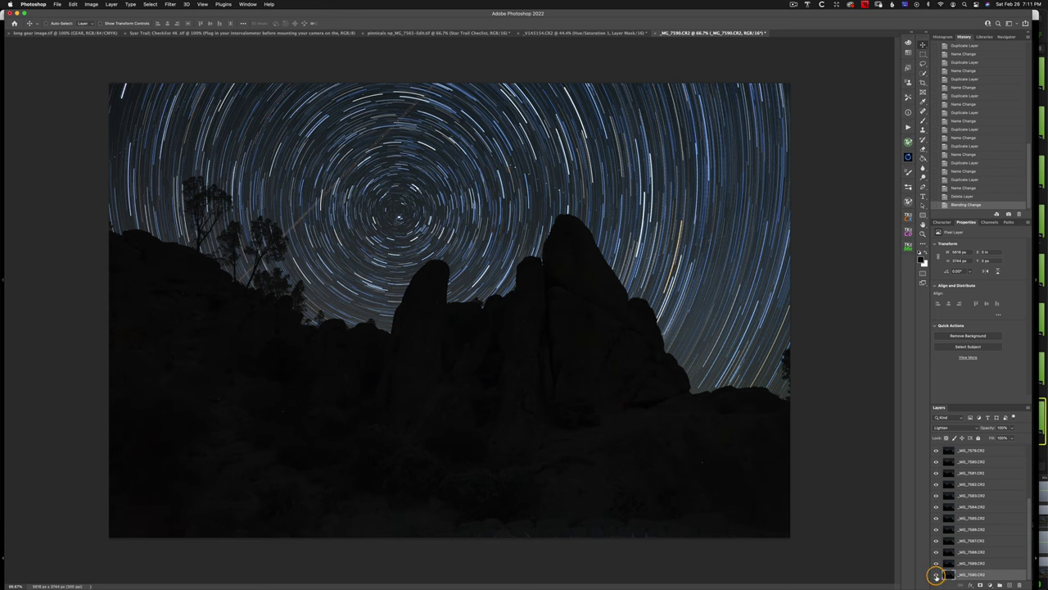
click(936, 575)
click(936, 574)
click(936, 563)
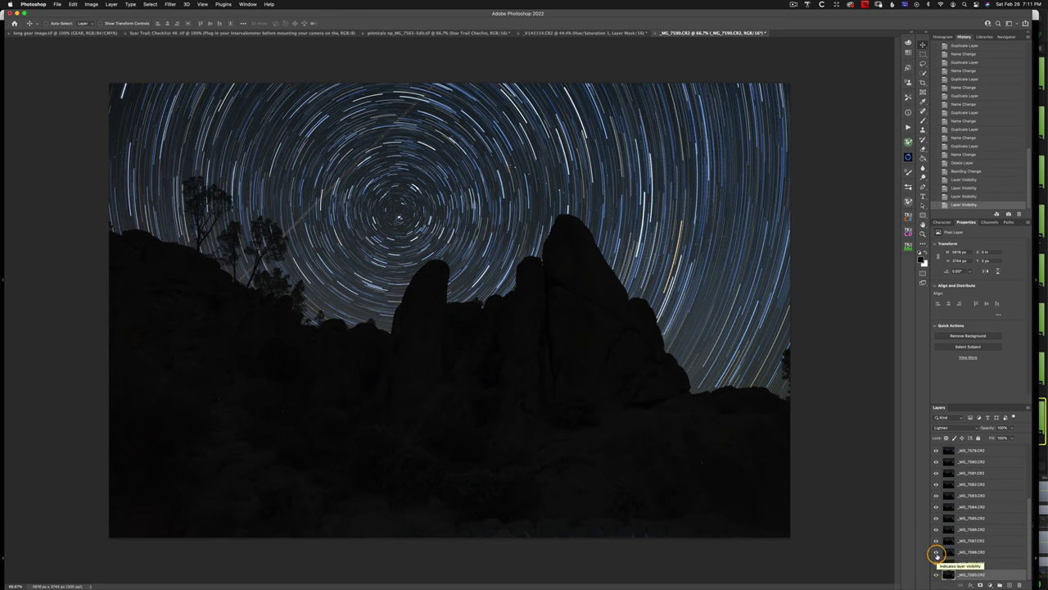
click(937, 555)
click(937, 555)
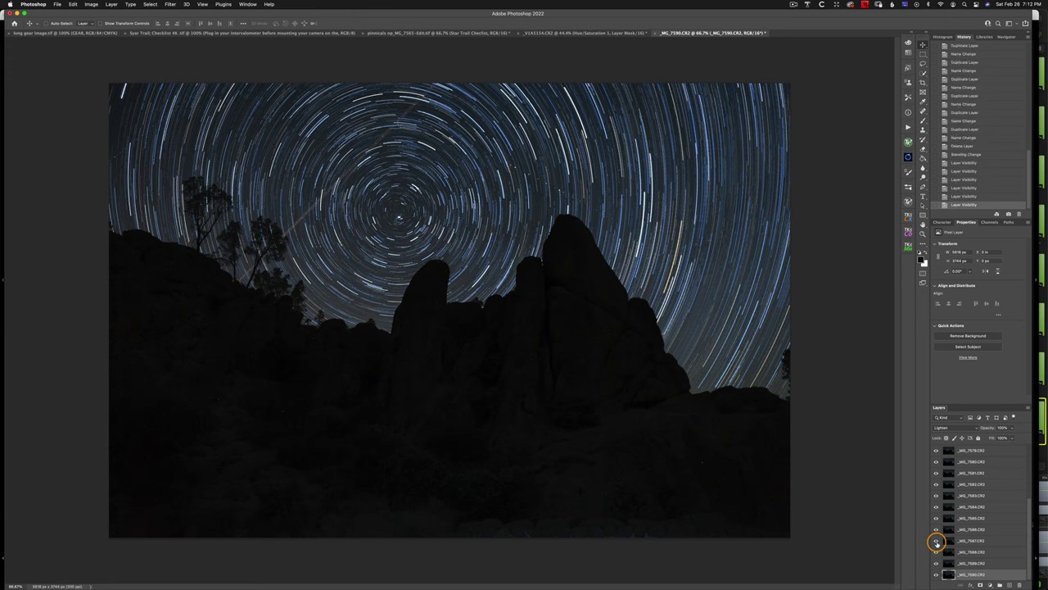
click(936, 542)
click(936, 529)
click(936, 517)
click(935, 516)
click(935, 514)
click(936, 507)
click(936, 505)
click(936, 494)
click(936, 484)
click(937, 484)
Step: Add a white layer mask to the _MG_7582.CR2 layer
click(973, 484)
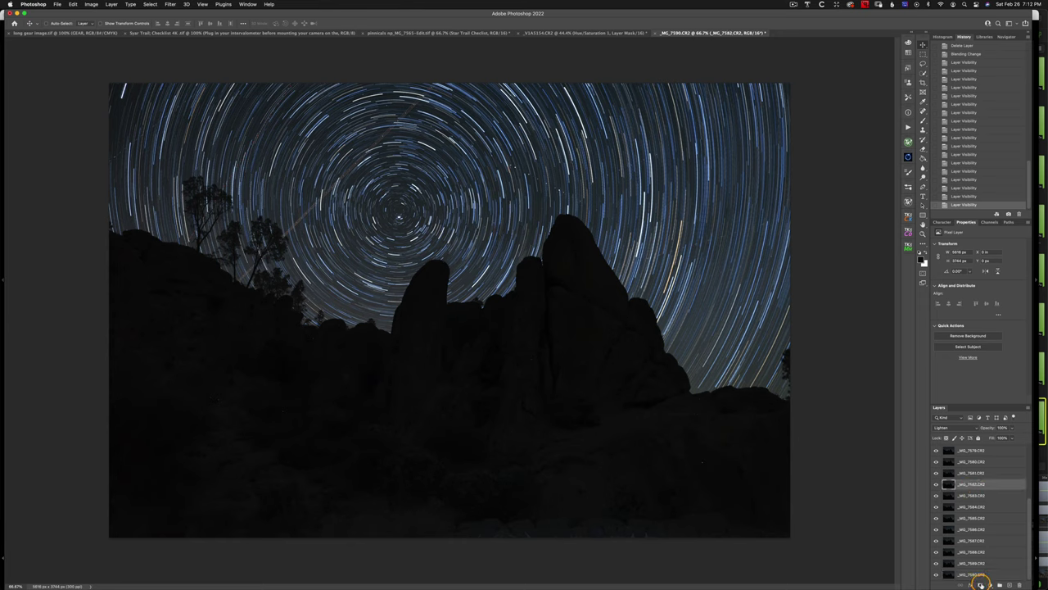
click(974, 584)
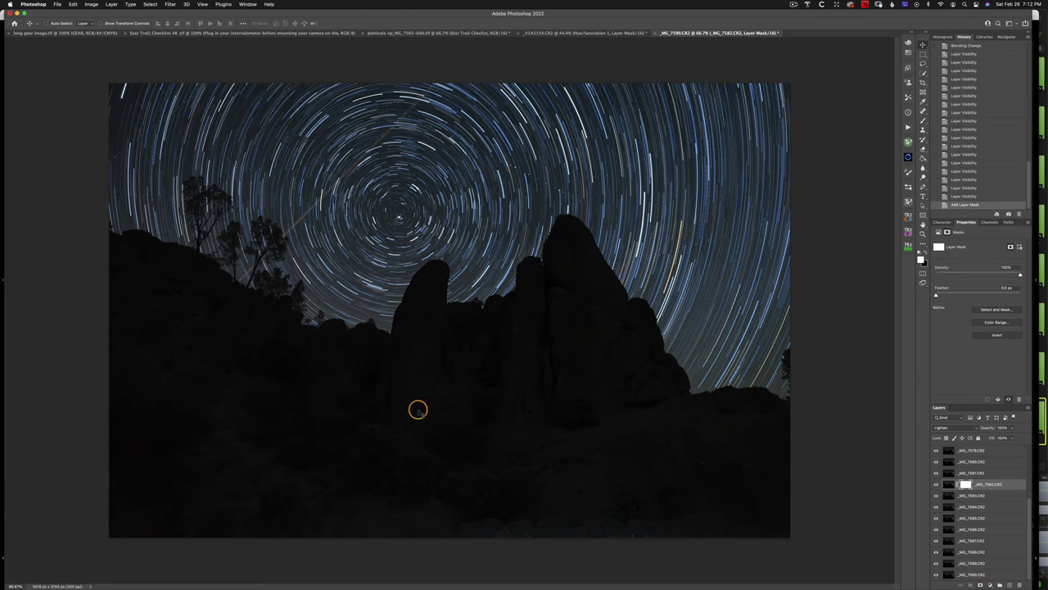
Step: Hide the airplane trail by painting a straight line on the mask with a small black brush at 100% opacity, from the sky's upper edge to the trees
click(923, 121)
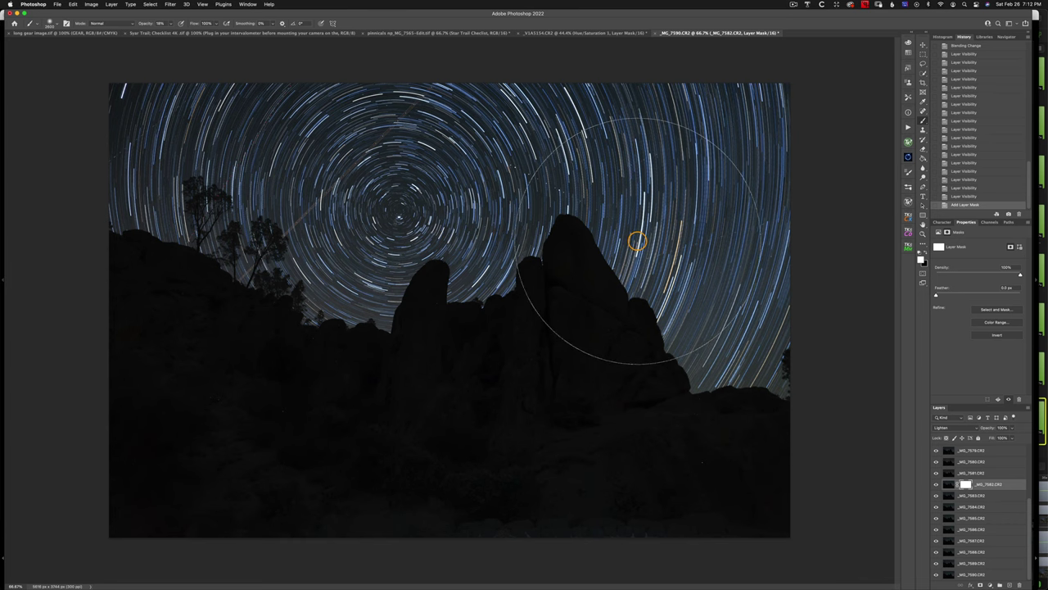
key(bracketleft)
key(bracketleft)
key(bracketleft)
key(bracketleft)
key(bracketleft)
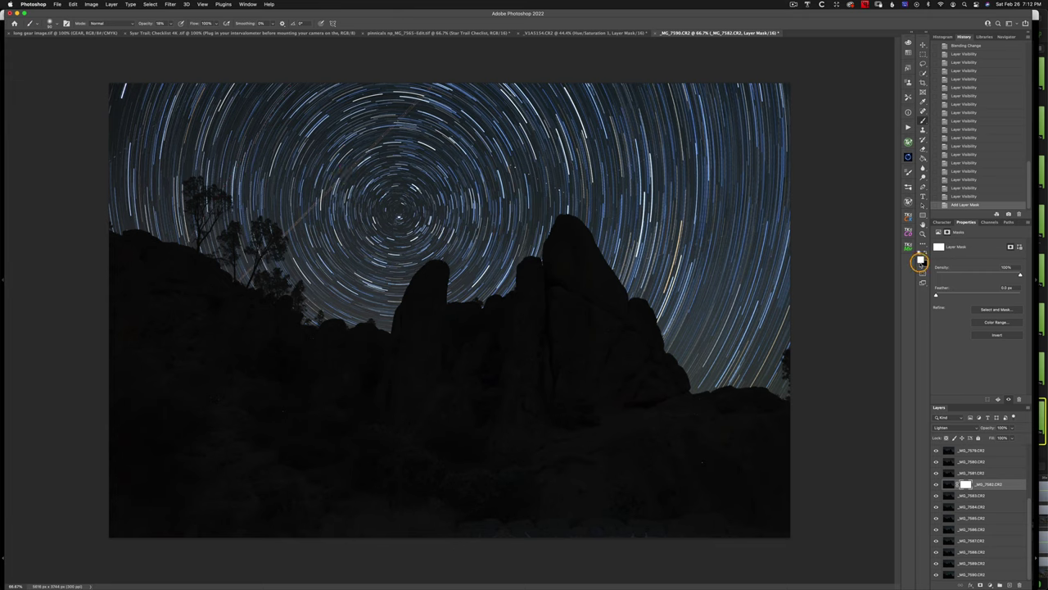
click(923, 253)
drag(410, 121, 435, 80)
shift+click(239, 281)
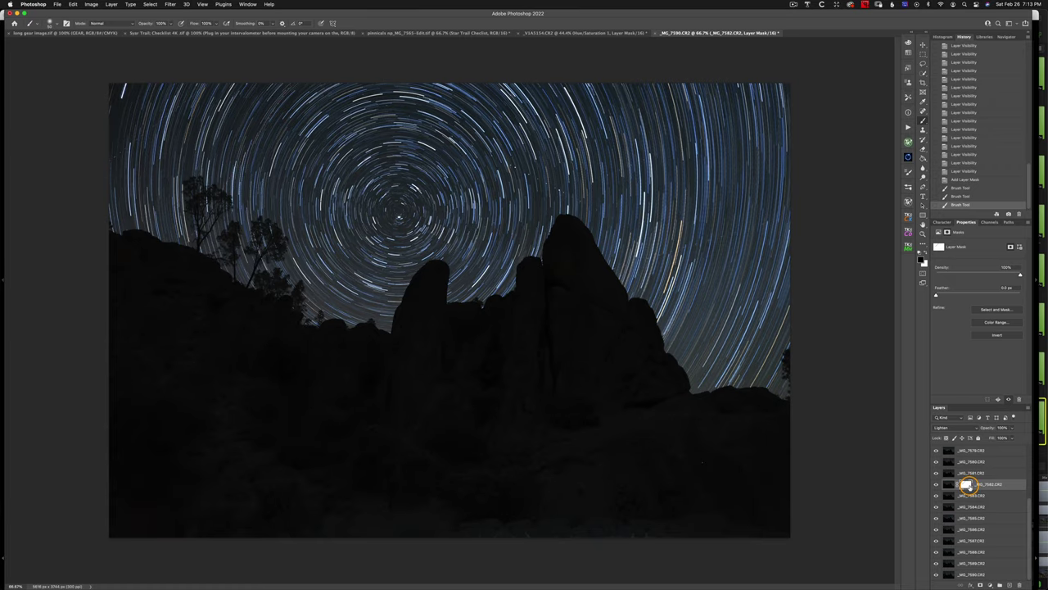
Step: Examine the painted mask of the _MG_7582.CR2 layer on its own, and check that layer in isolation from the others
alt+click(967, 485)
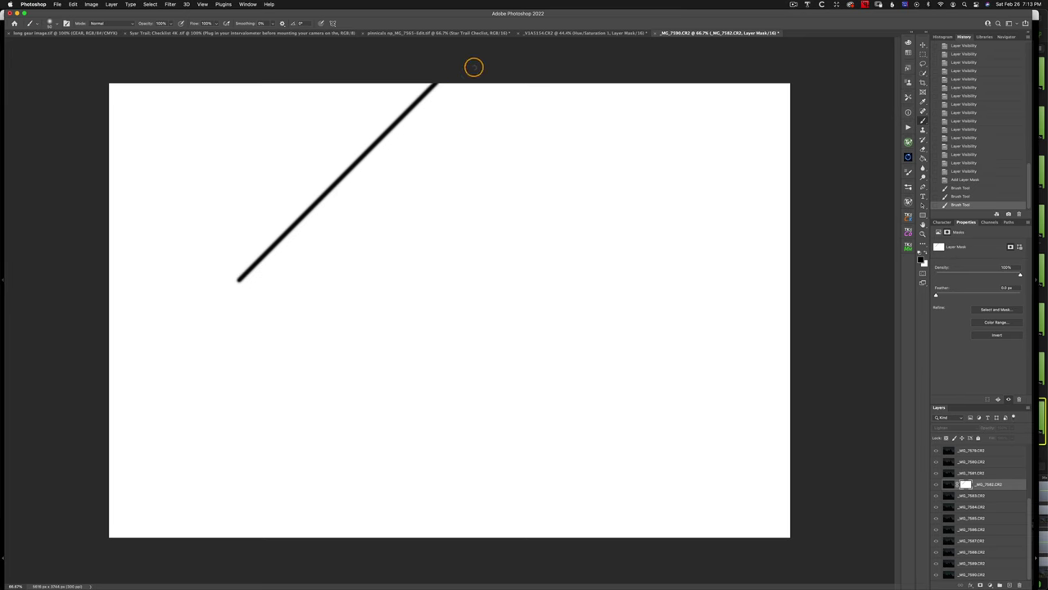
click(948, 484)
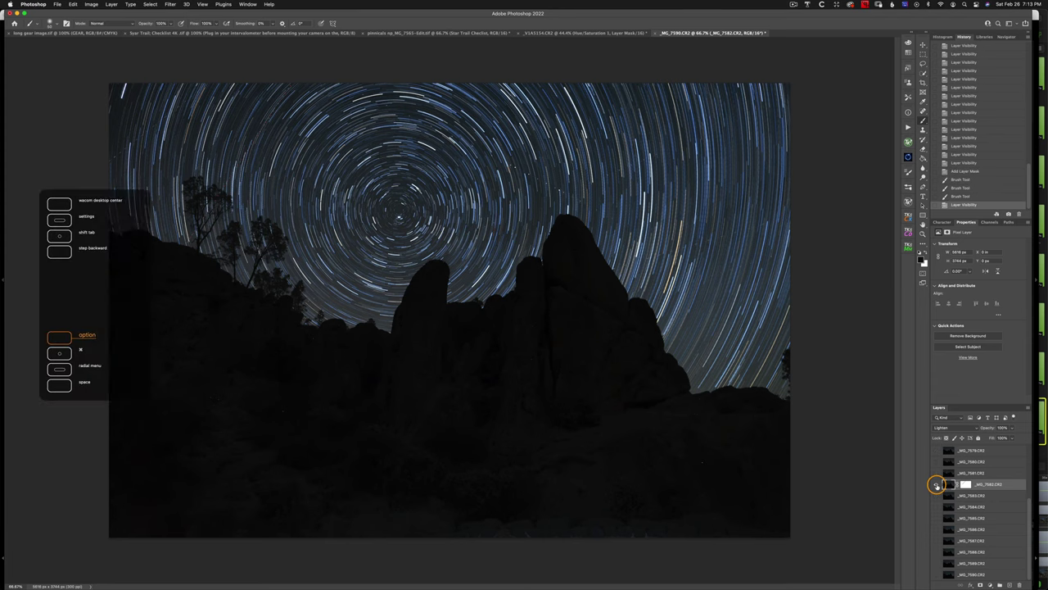
alt+click(936, 484)
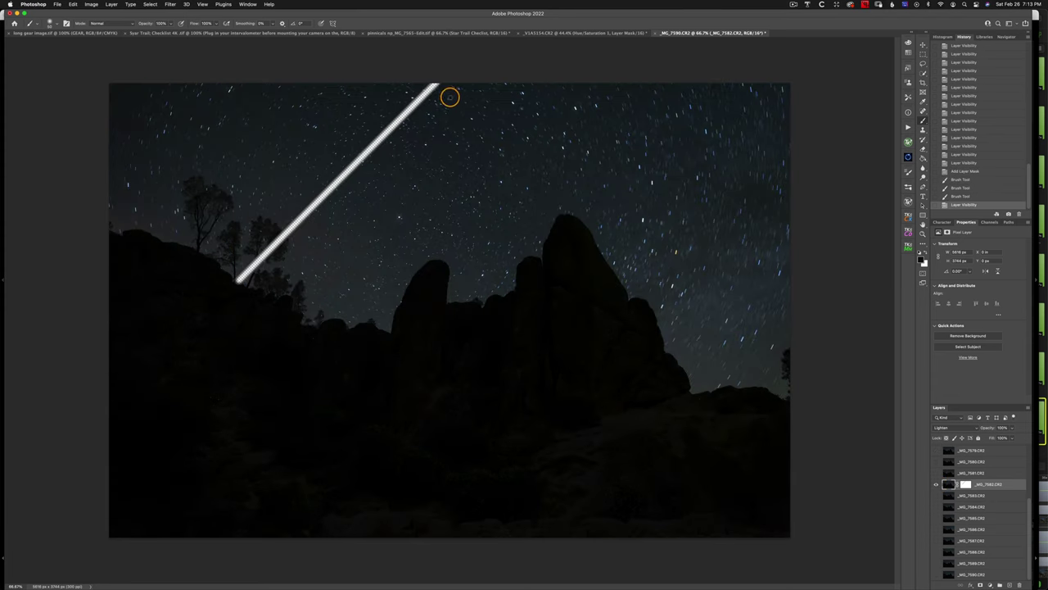
Step: Restore the visibility of all the other star layers around _MG_7582.CR2
key(super+z)
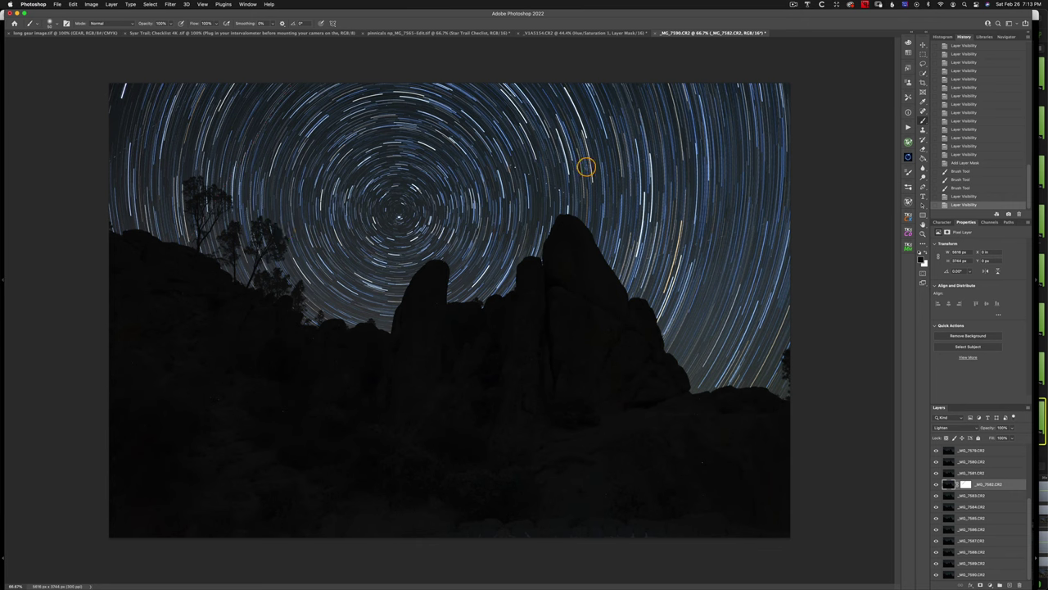
key(v)
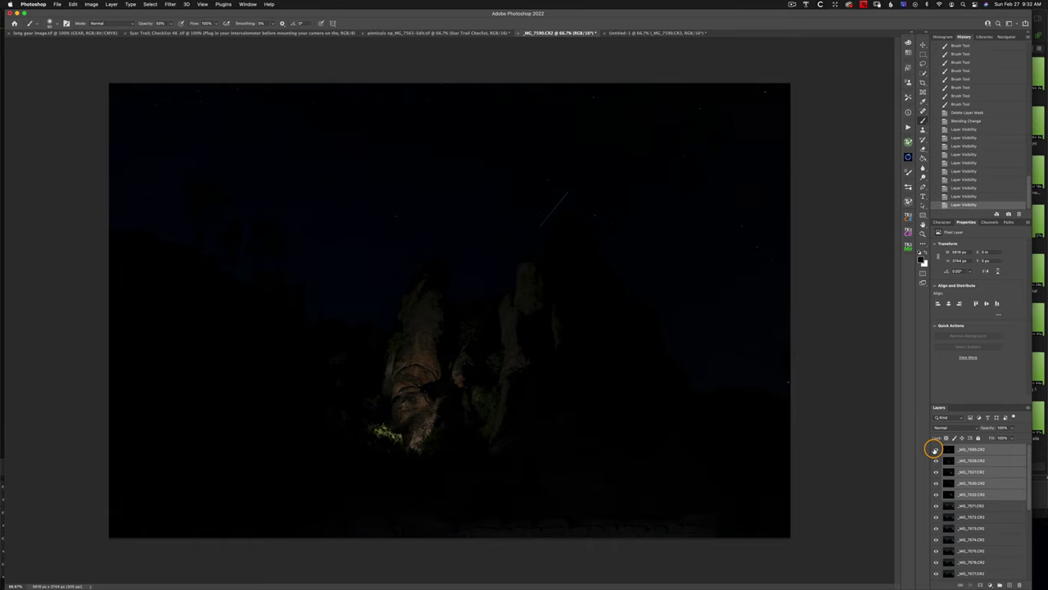
Step: Inspect the light-painted frames one by one by hiding the topmost layers in turn, and show them all again
click(935, 449)
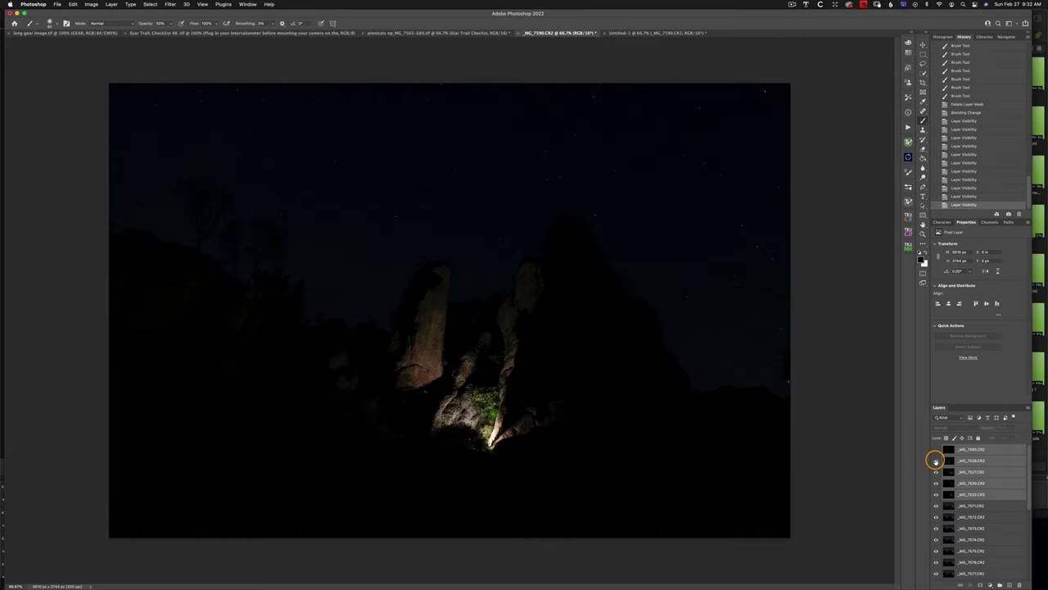
click(935, 461)
click(935, 472)
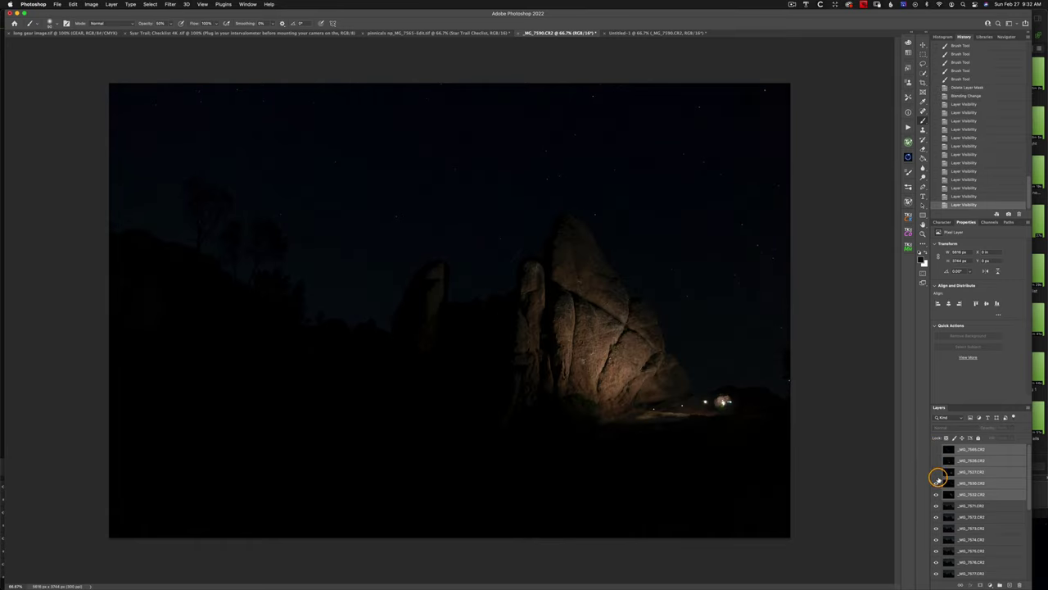
click(936, 482)
click(936, 449)
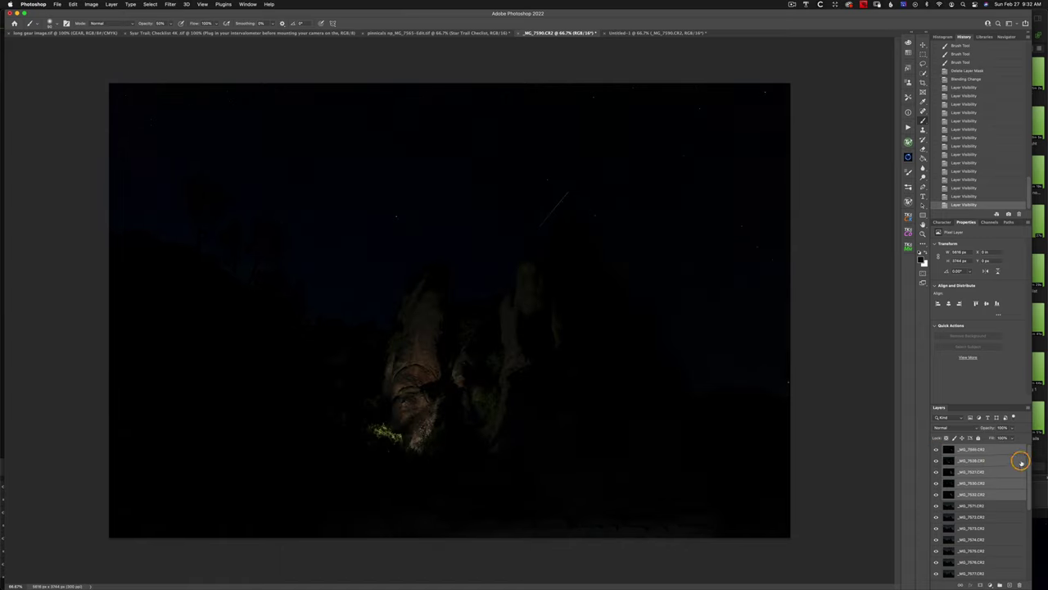
Step: Set the blend mode of the five light-painted layers, from the topmost down to _MG_7532.CR2, to Lighten
click(1012, 451)
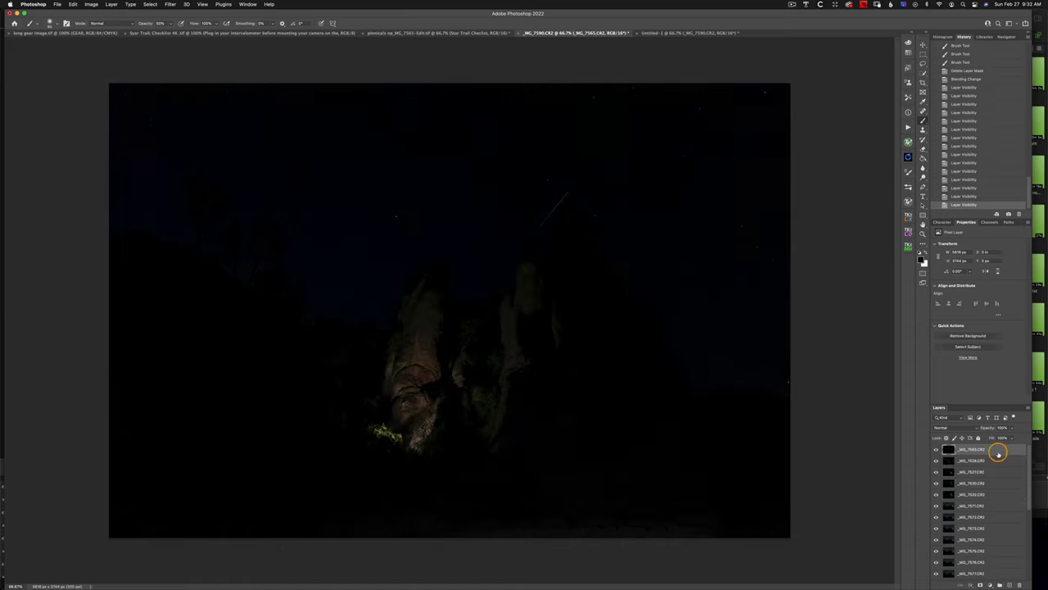
click(950, 428)
double_click(969, 450)
shift+click(998, 489)
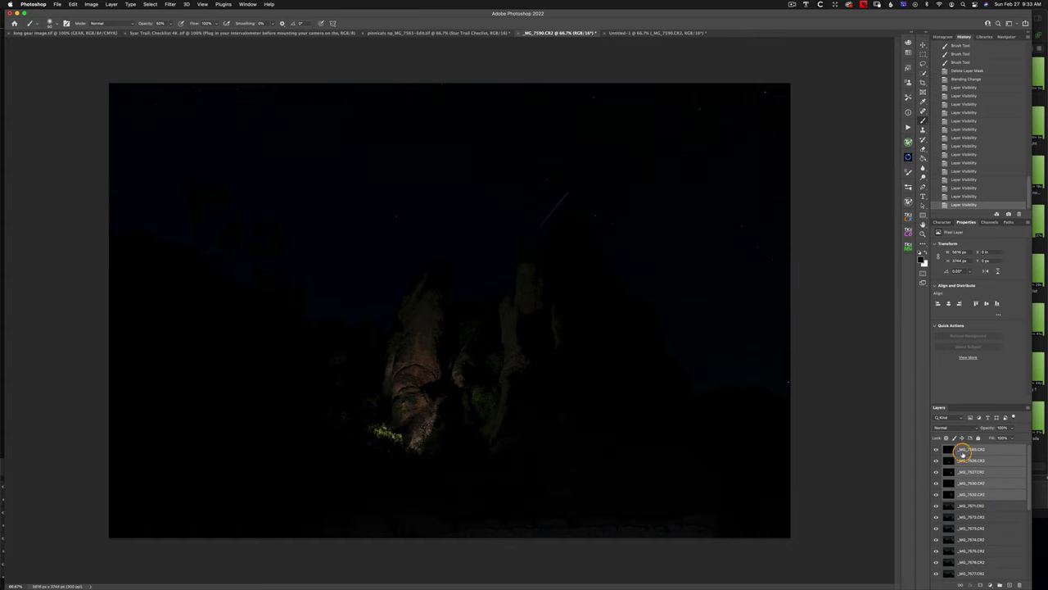
click(971, 427)
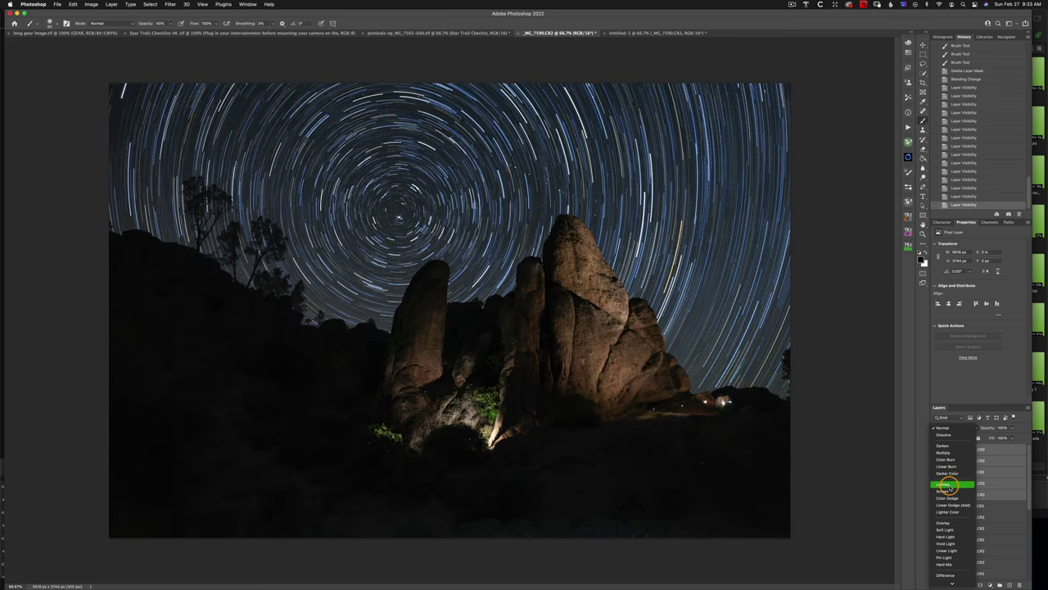
click(948, 483)
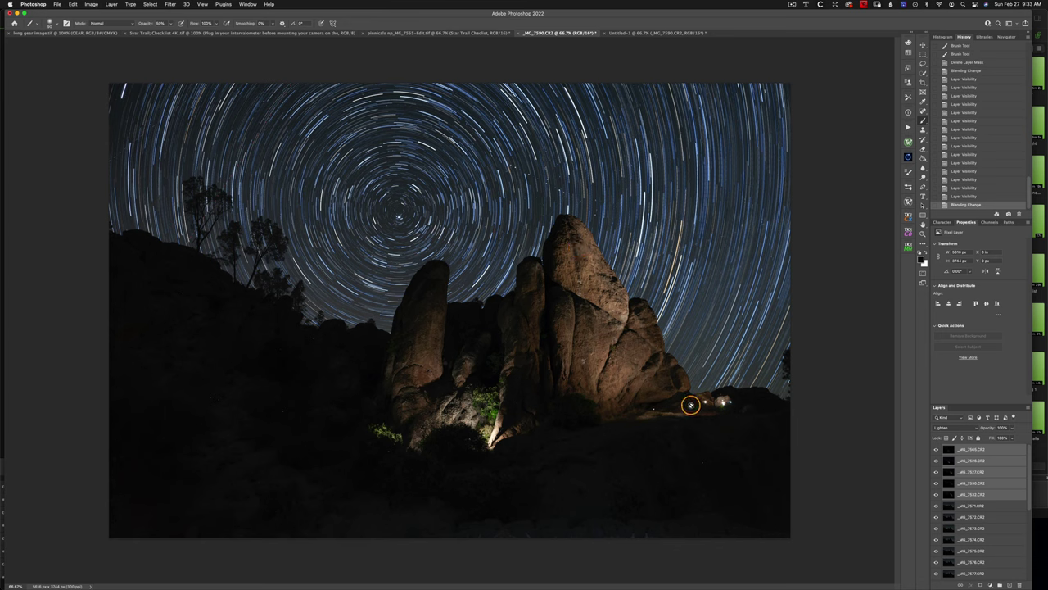
Step: Toggle the visibility of the _MG_7527.CR2 layer to check what it contributes to the stacked image
click(937, 471)
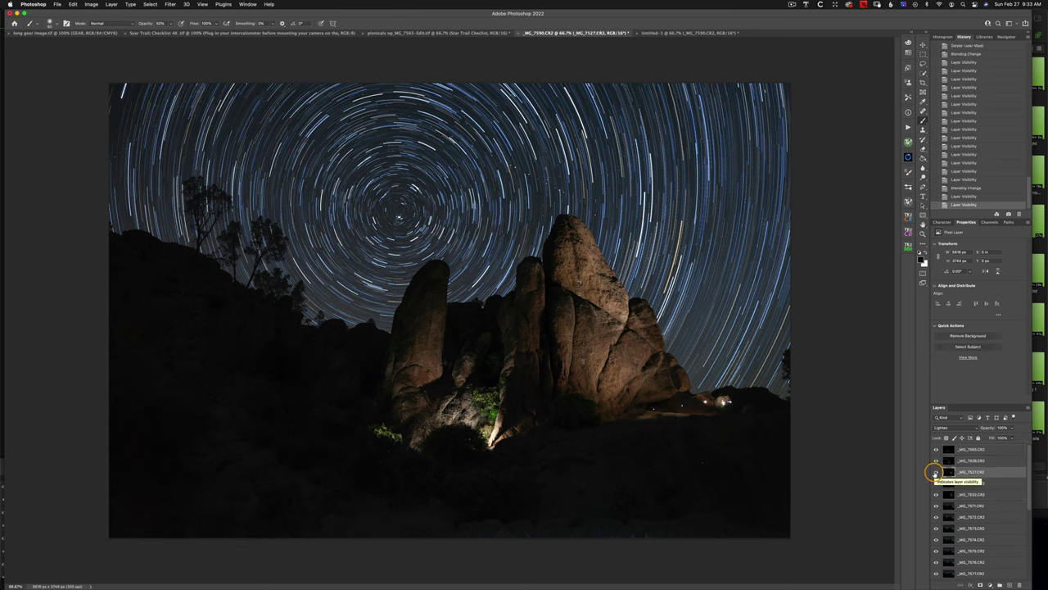
click(936, 472)
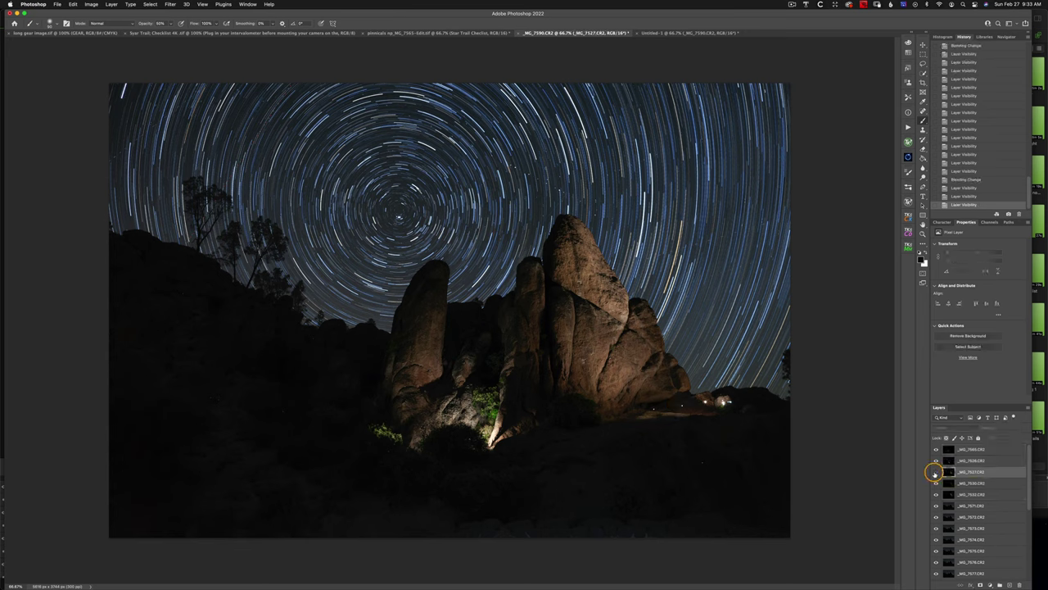
click(936, 472)
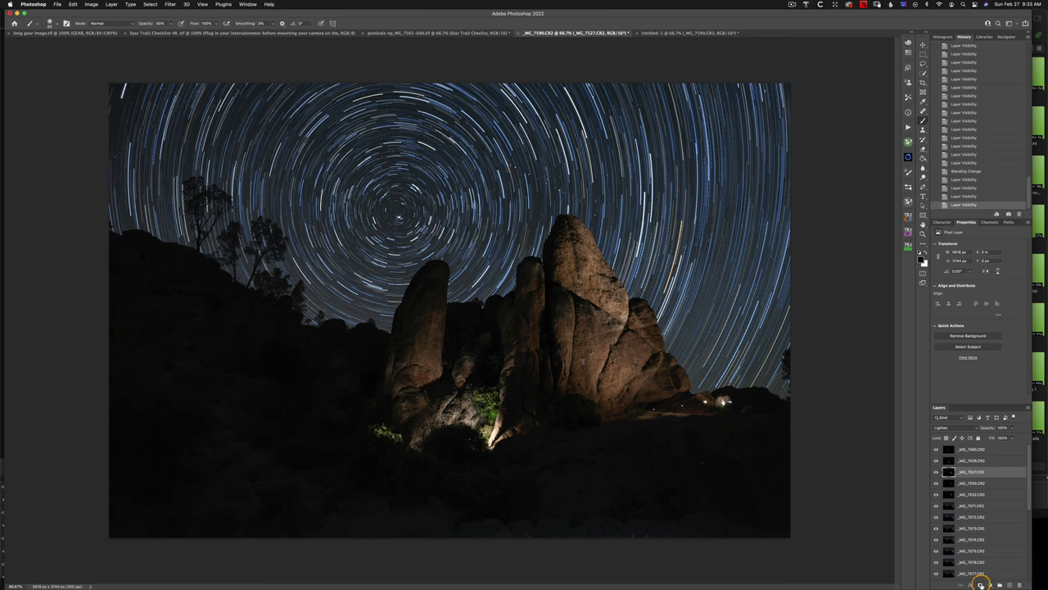
Step: Add a white layer mask to the _MG_7527.CR2 layer and use black (000000) as the foreground color
click(980, 585)
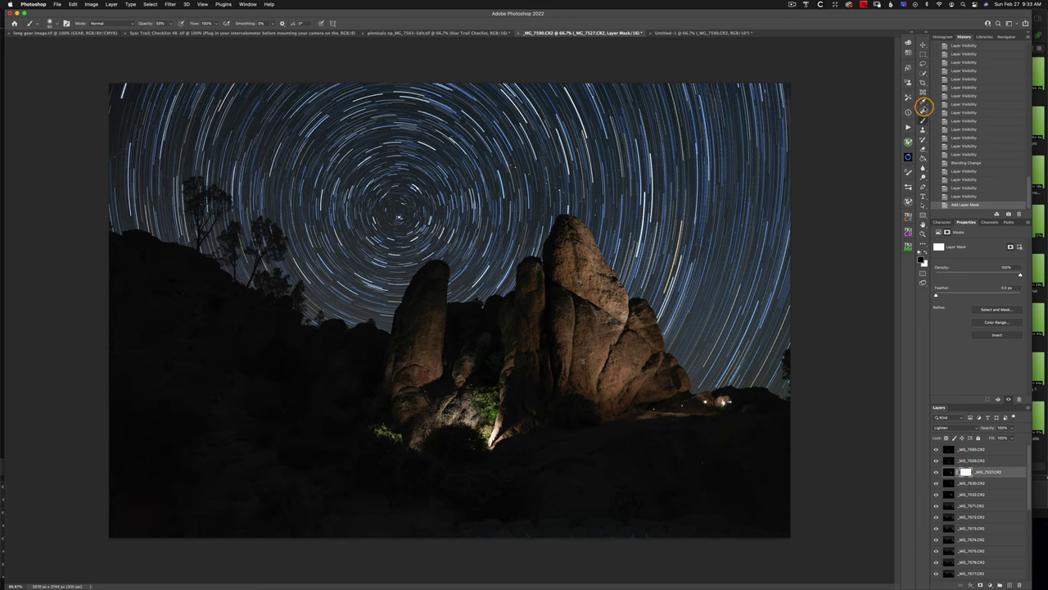
click(921, 252)
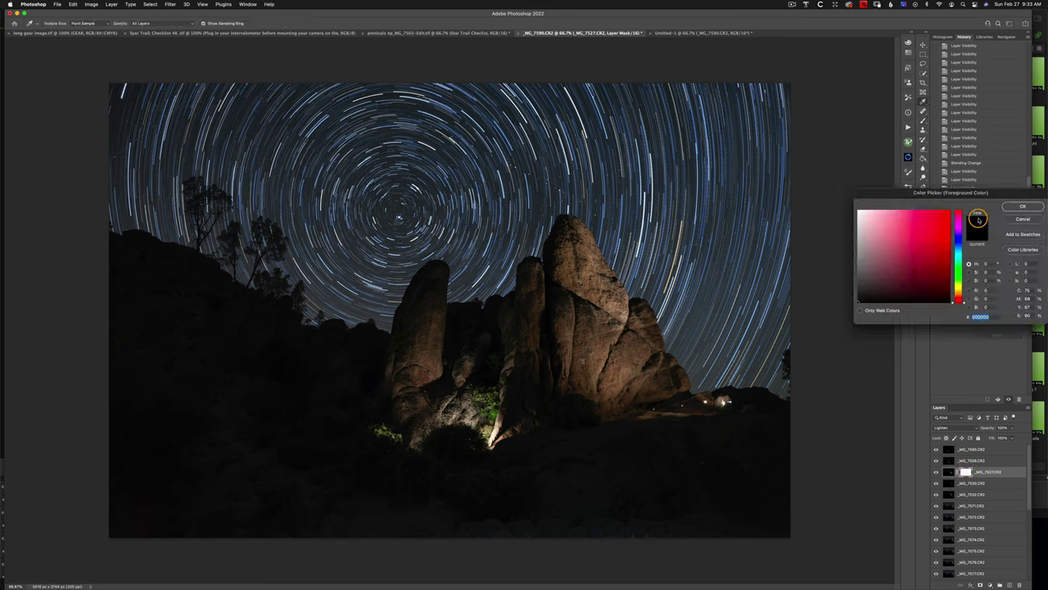
click(1000, 213)
click(977, 469)
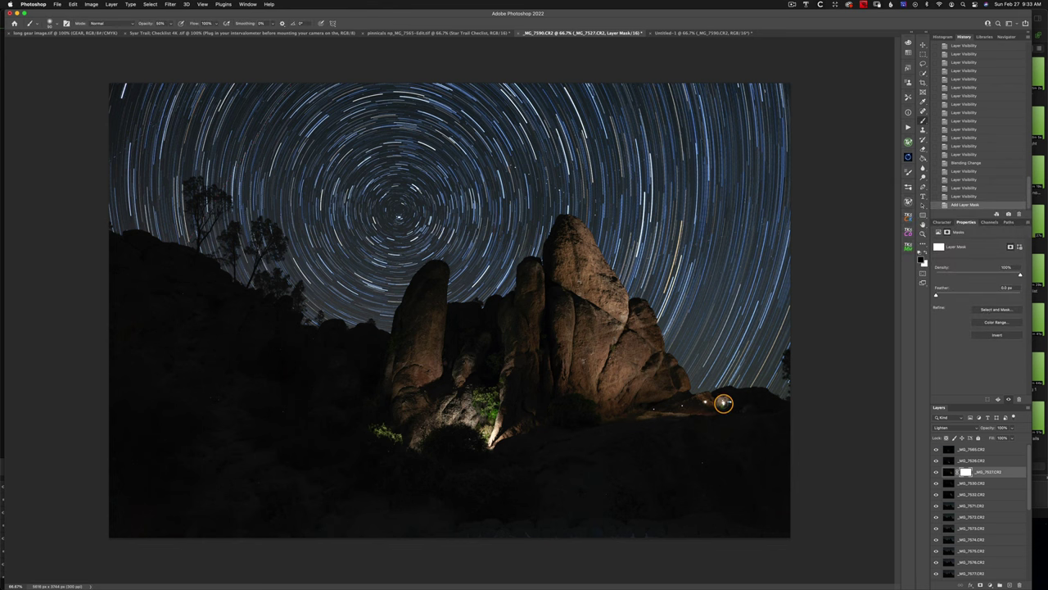
Step: Examine the stray lights beside the large rock's base at 200% with the _MG_7527.CR2 layer hidden and shown
key(super+equal)
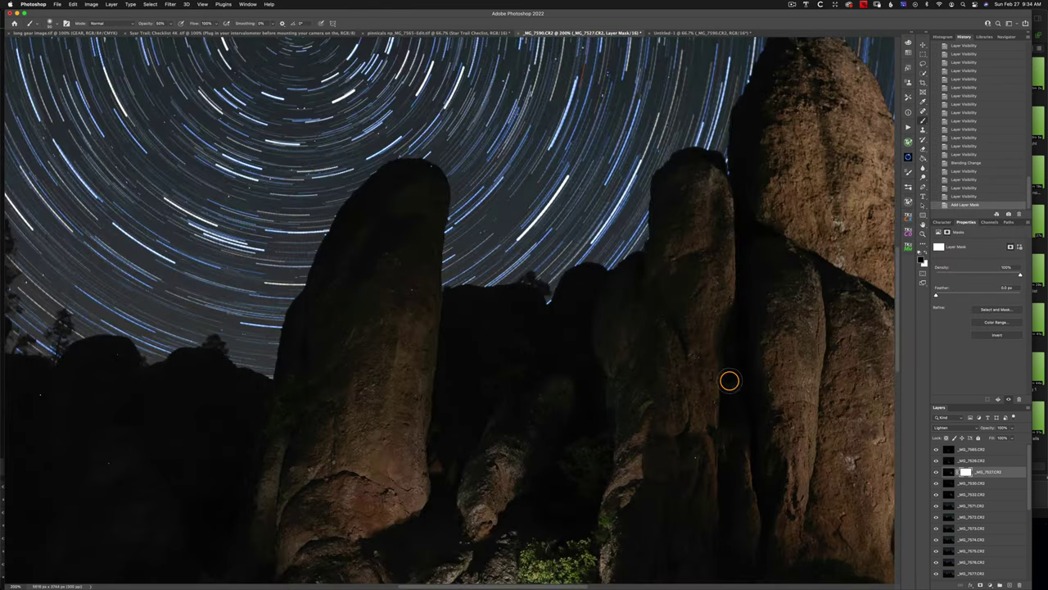
key(super+equal)
scroll(731, 384, down, 10)
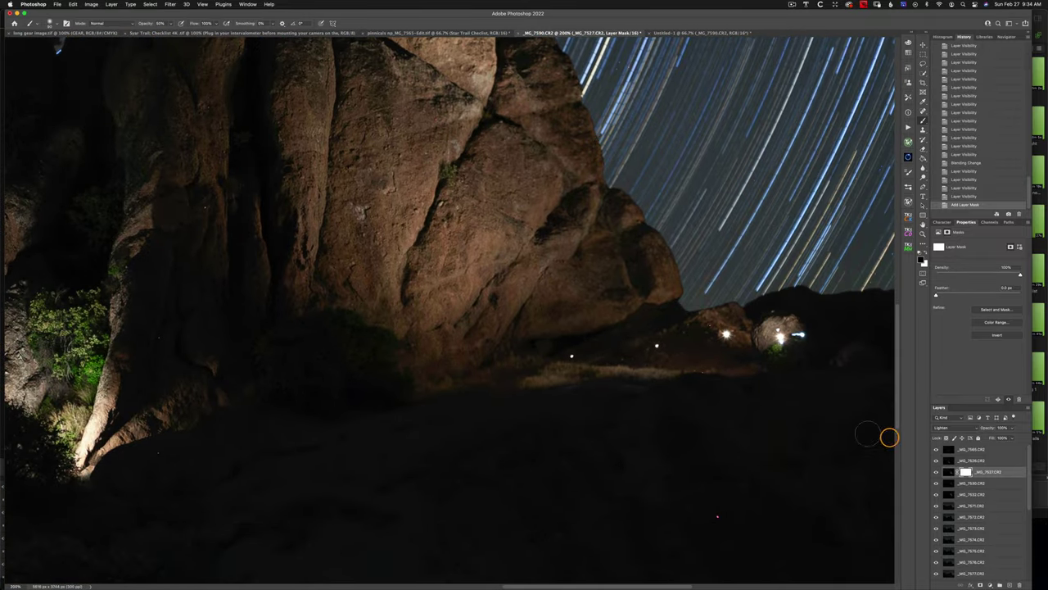
click(935, 472)
click(935, 472)
click(936, 471)
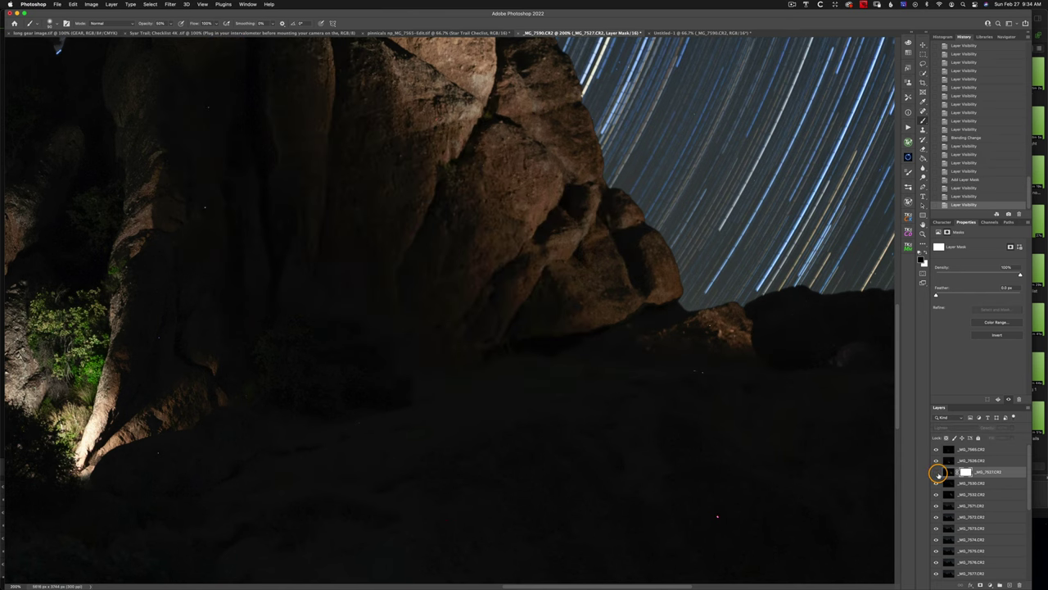
click(936, 472)
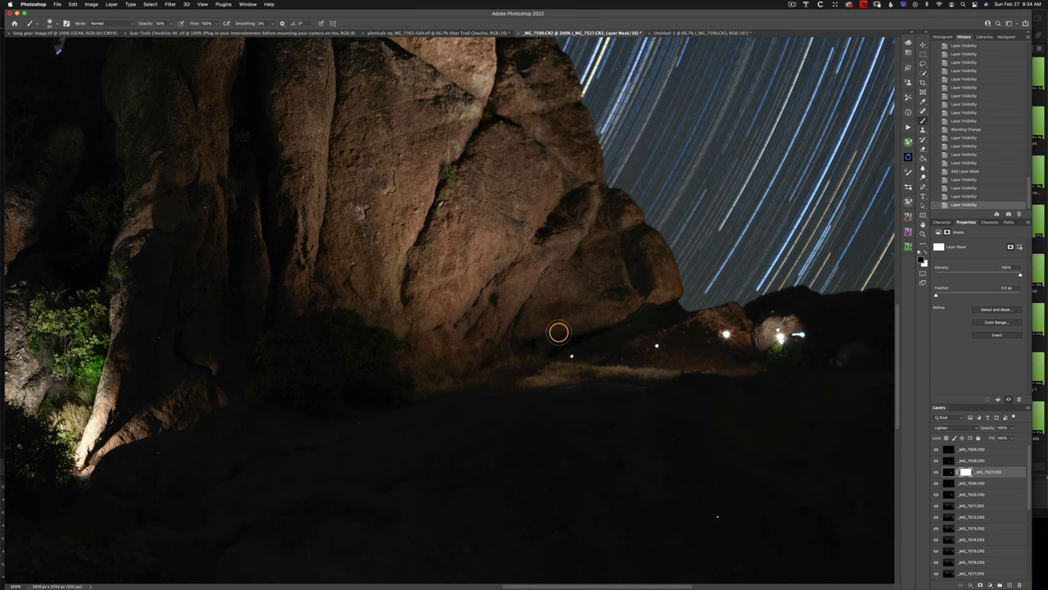
scroll(499, 299, down, 1)
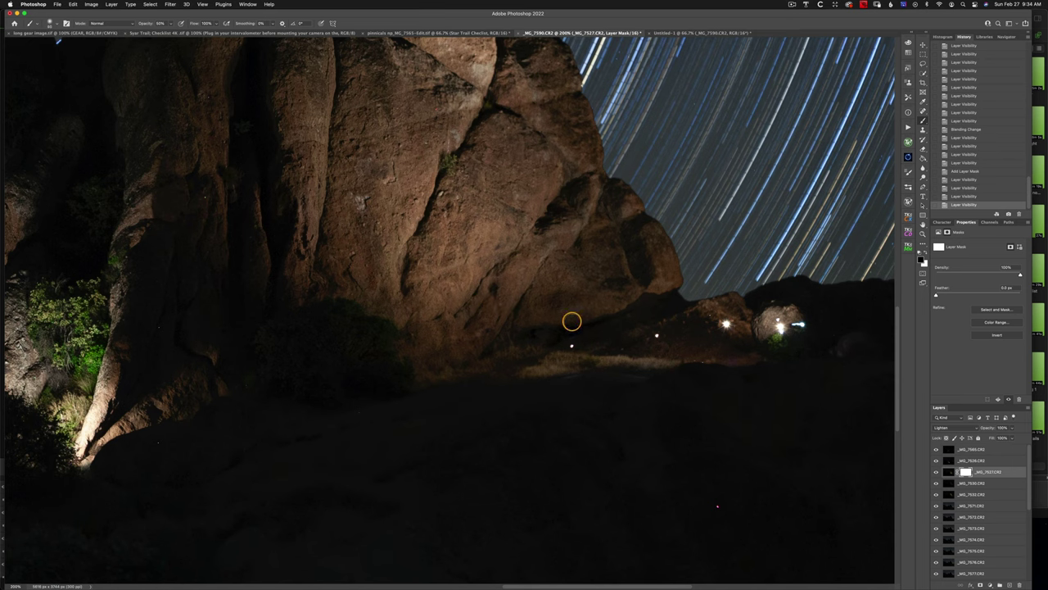
scroll(571, 331, up, 2)
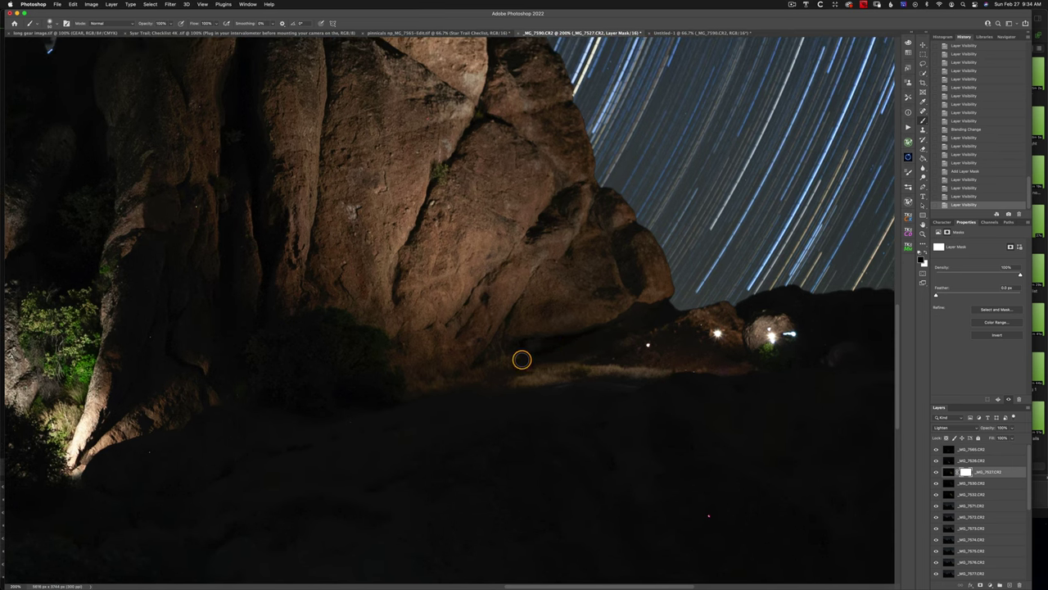
mouse_move(519, 358)
mouse_down()
mouse_move(451, 309)
mouse_move(500, 260)
mouse_up()
drag(571, 284, 582, 311)
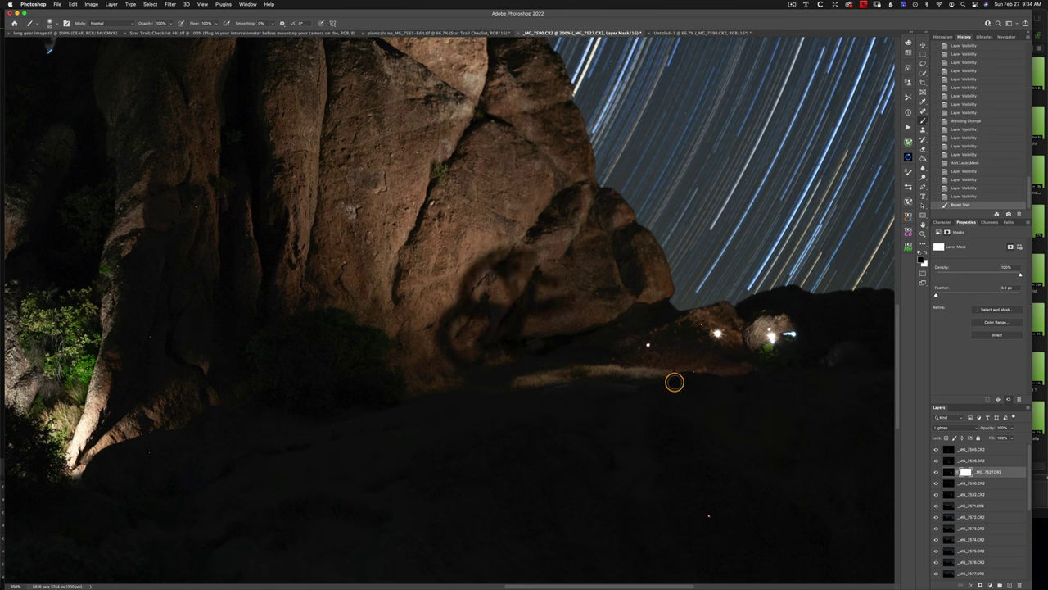
key(ctrl+z)
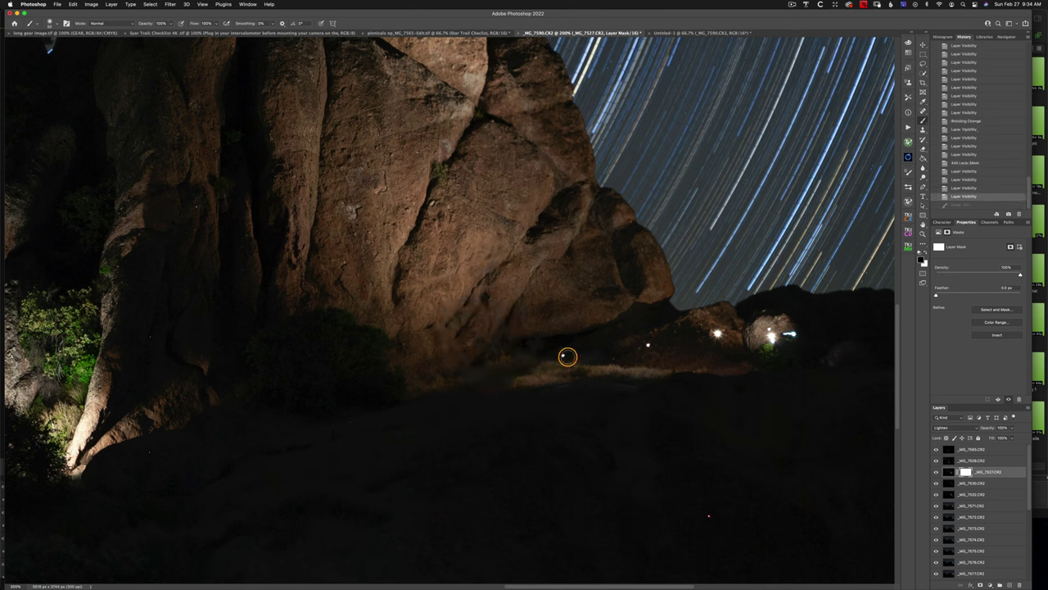
Step: Lower the brush opacity to 49% and paint out the small light under the large rock's base on the _MG_7527.CR2 mask with a small brush
click(169, 23)
drag(171, 33, 153, 33)
click(562, 354)
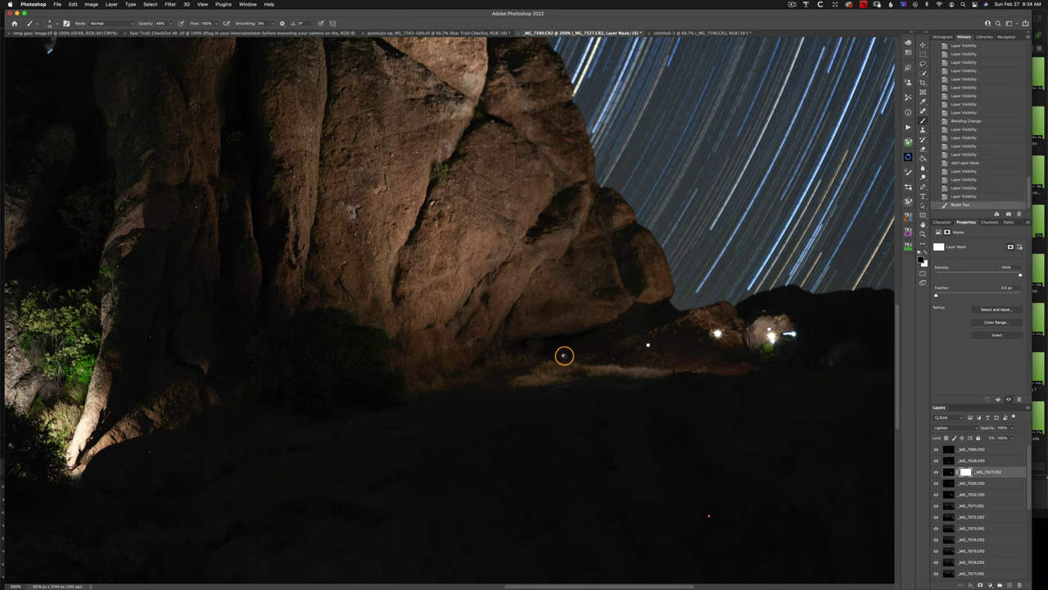
click(563, 355)
click(564, 357)
click(565, 358)
click(565, 355)
click(563, 355)
click(562, 355)
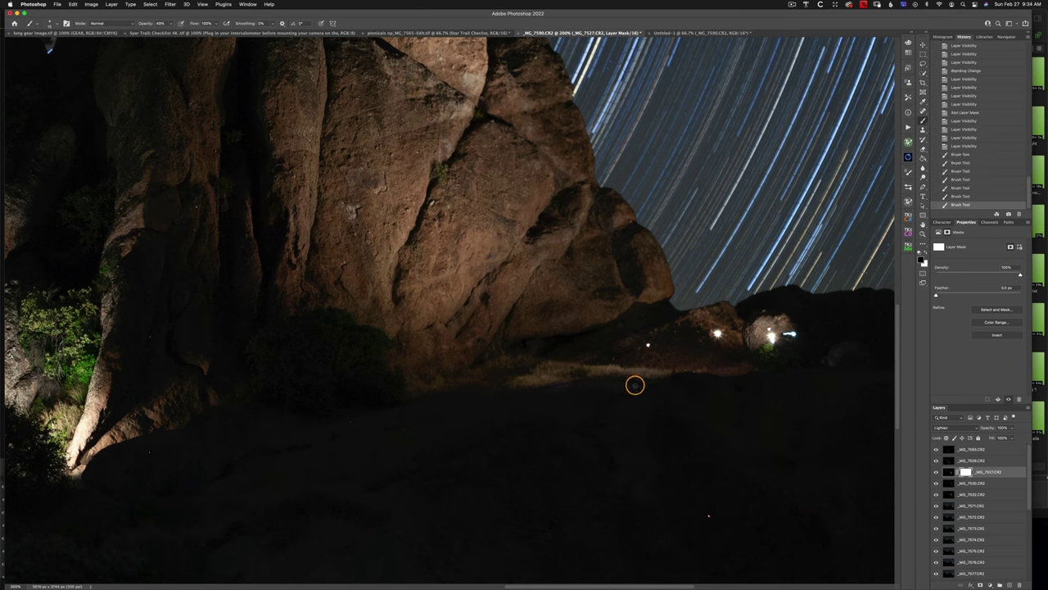
Step: Paint out the second small light, between the large rock and the reddish boulder, with repeated black dabs on the mask
click(648, 345)
click(649, 345)
click(648, 344)
click(648, 344)
click(648, 344)
click(649, 346)
click(656, 352)
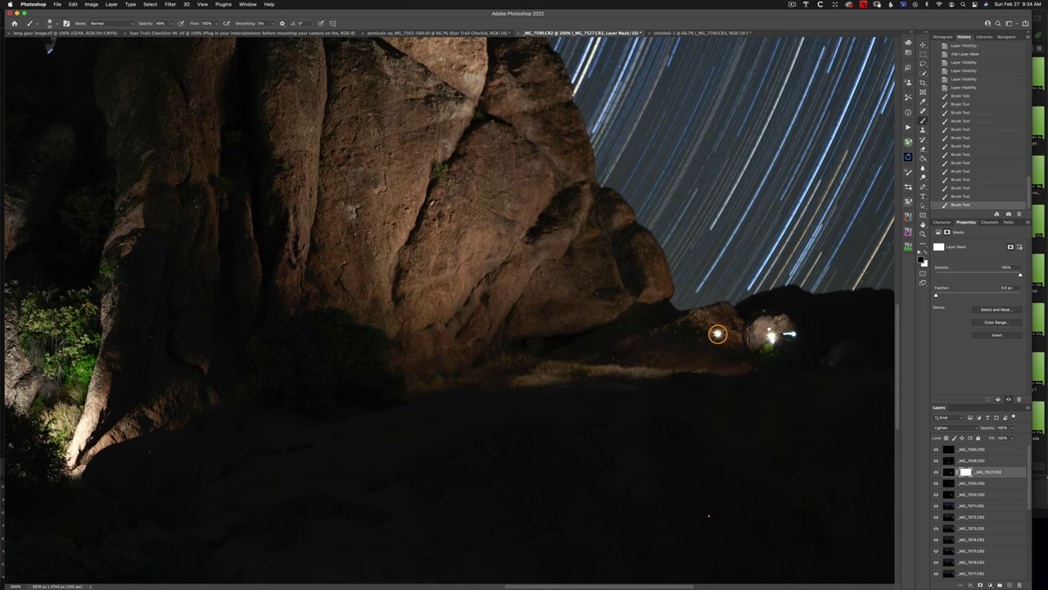
Step: Paint out the bright light on the reddish boulder and the cluster of lights on the round boulder beside it on the mask
click(713, 335)
click(707, 336)
click(704, 339)
click(709, 348)
click(711, 352)
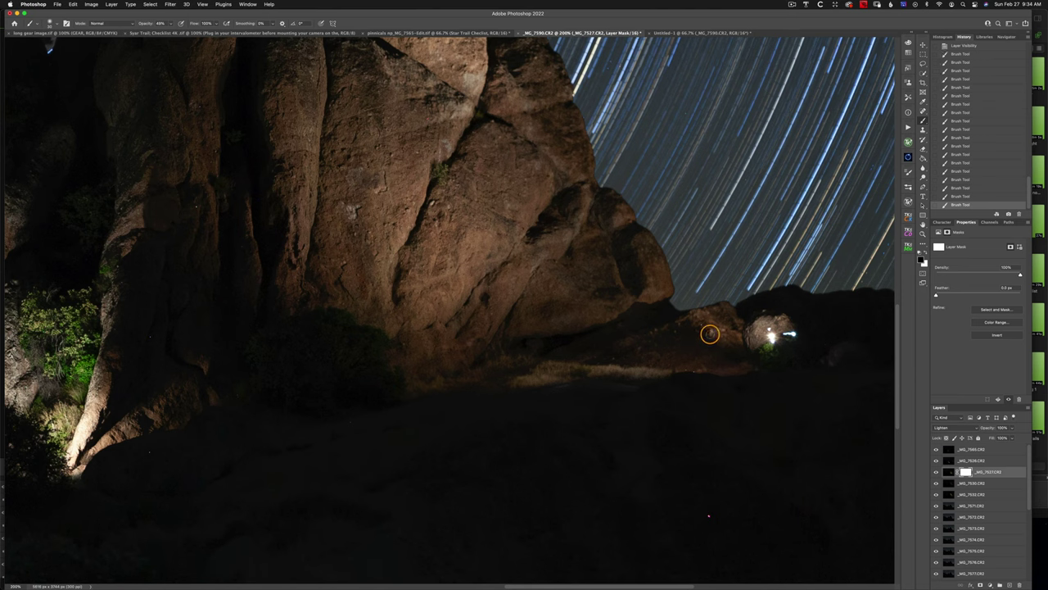
click(705, 329)
mouse_move(770, 335)
mouse_down()
mouse_move(781, 336)
mouse_move(774, 344)
mouse_up()
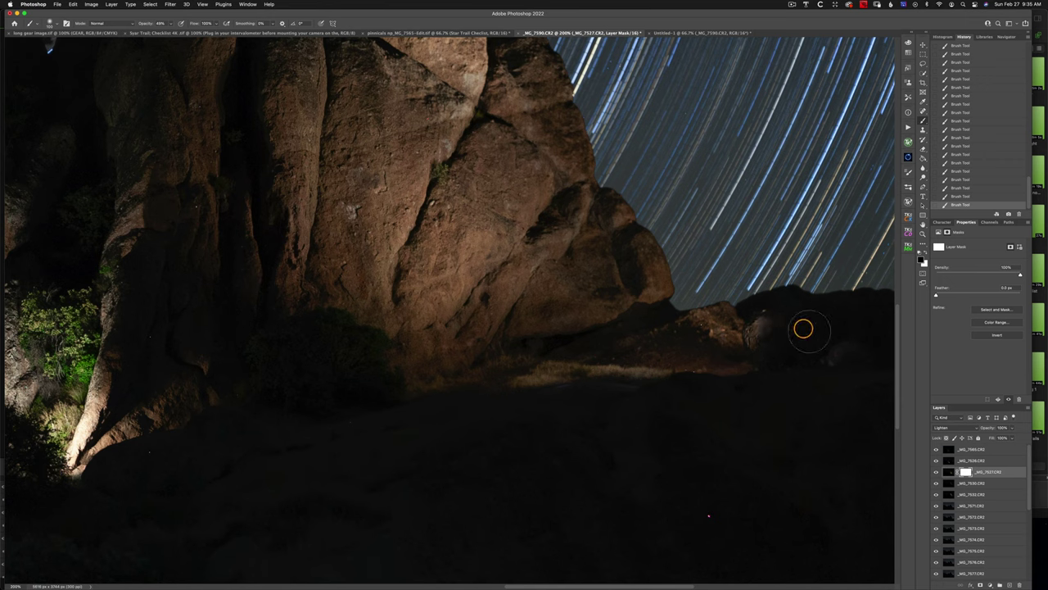
mouse_move(810, 330)
mouse_down()
mouse_move(778, 345)
mouse_move(785, 321)
mouse_move(764, 348)
mouse_move(802, 331)
mouse_move(772, 323)
mouse_move(804, 353)
mouse_move(847, 358)
mouse_move(785, 323)
mouse_move(820, 360)
mouse_move(829, 359)
mouse_move(793, 315)
mouse_move(798, 373)
mouse_move(809, 325)
mouse_move(772, 353)
mouse_move(869, 364)
mouse_move(774, 318)
mouse_move(864, 439)
mouse_move(799, 330)
mouse_up()
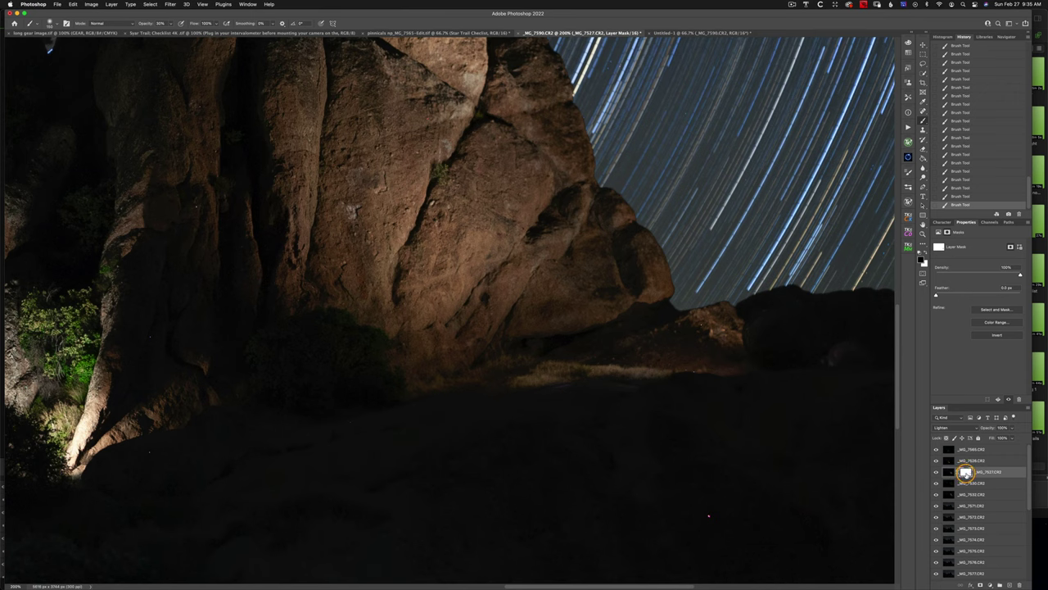
Step: Compare the image with and without the _MG_7527.CR2 layer mask, and leave the mask disabled
shift+click(966, 473)
shift+click(966, 472)
shift+click(966, 473)
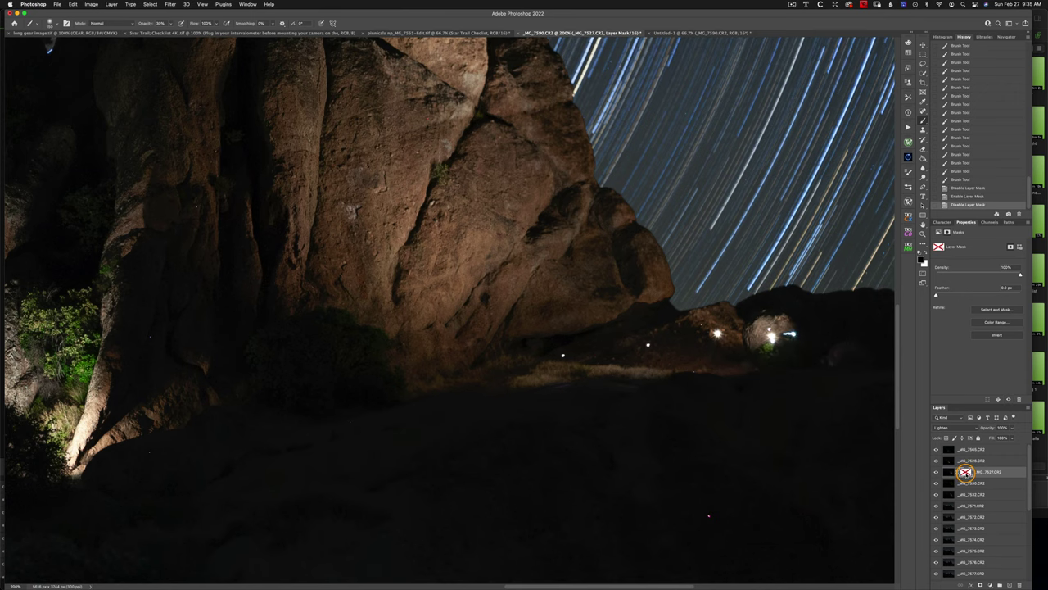
shift+click(965, 473)
shift+click(966, 472)
key(super+0)
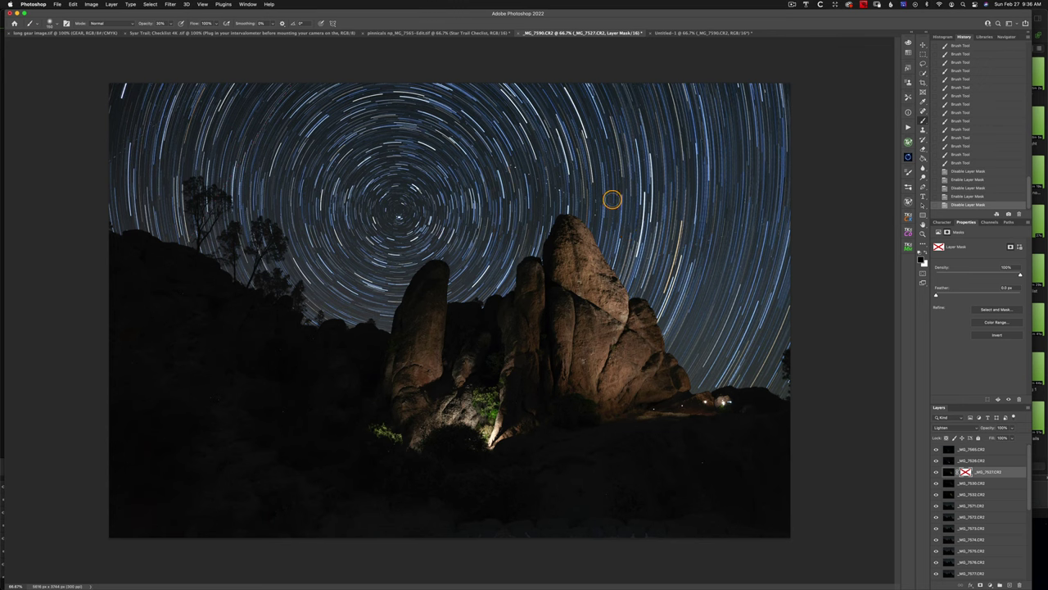
Step: Select the whole sky above the rocks and trees with the Quick Selection tool on the _MG_7571.CR2 layer
click(980, 505)
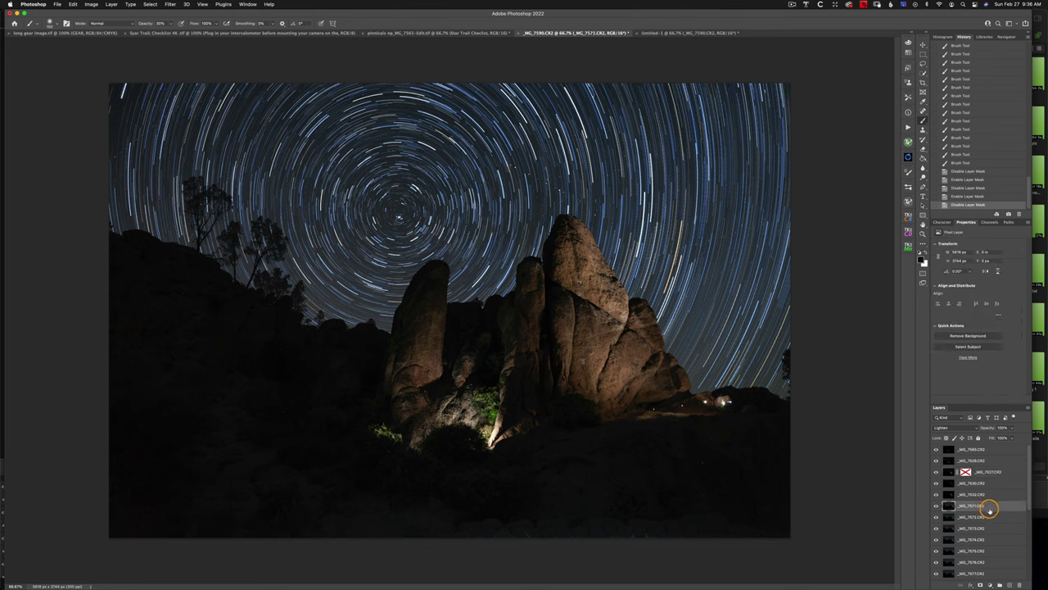
click(923, 72)
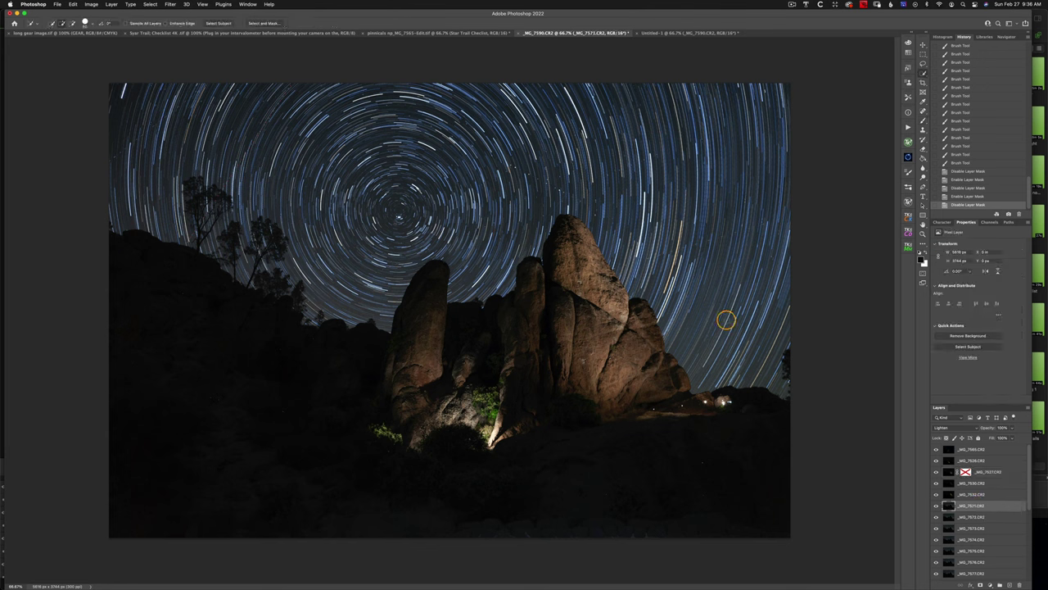
mouse_move(725, 320)
mouse_down()
mouse_move(705, 255)
mouse_move(655, 197)
mouse_move(610, 171)
mouse_move(516, 159)
mouse_move(502, 170)
mouse_move(499, 220)
mouse_move(479, 245)
mouse_move(424, 211)
mouse_move(404, 213)
mouse_move(368, 249)
mouse_move(353, 237)
mouse_move(320, 283)
mouse_move(267, 281)
mouse_up()
Step: Group the five light-painted layers from _MG_7532.CR2 upward, and mask the sky out of the group with the inverted sky selection
click(982, 495)
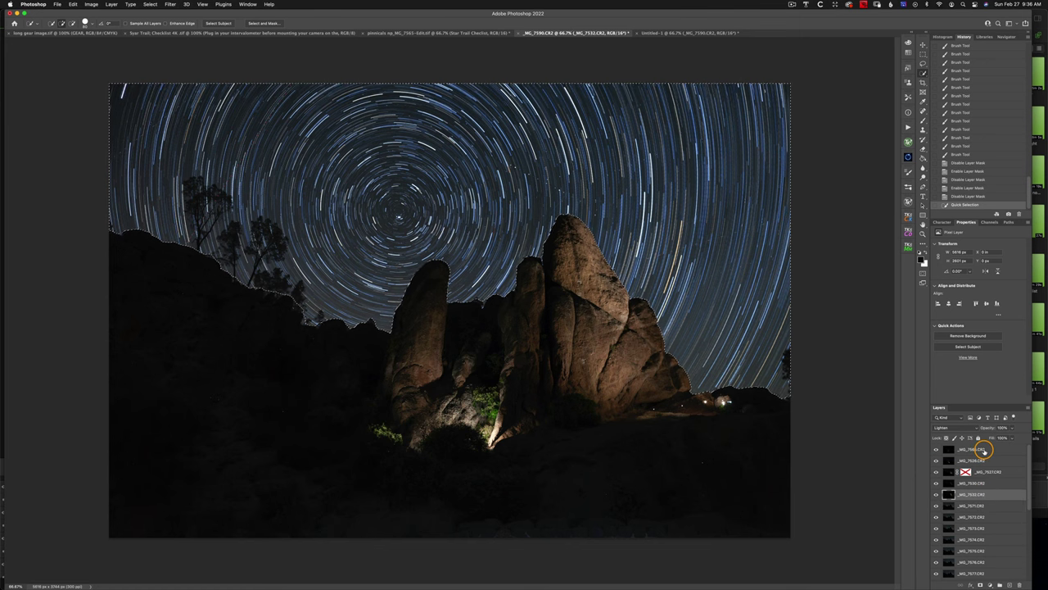
shift+click(982, 448)
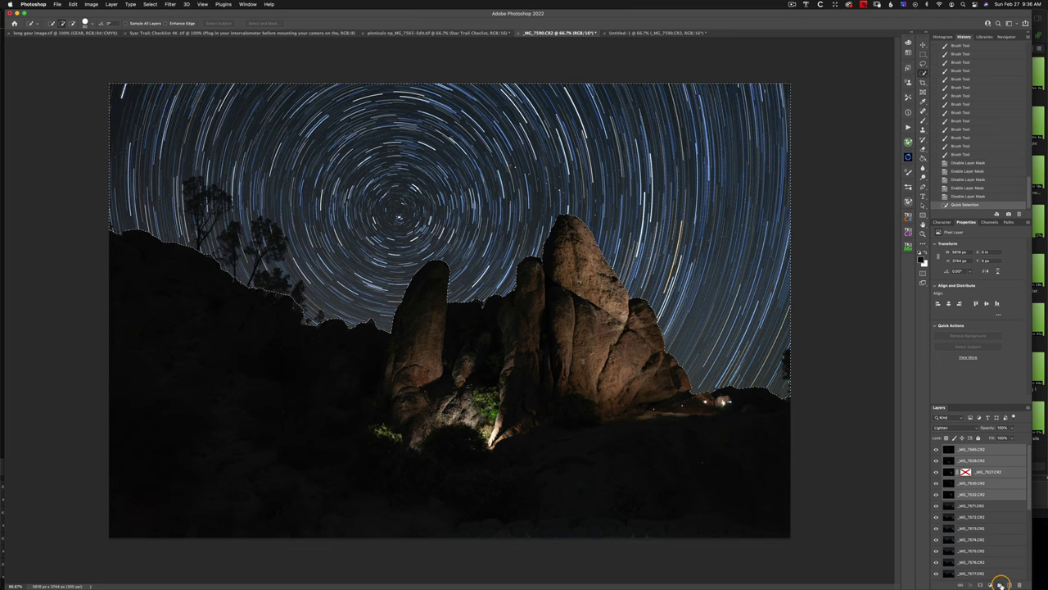
click(1000, 584)
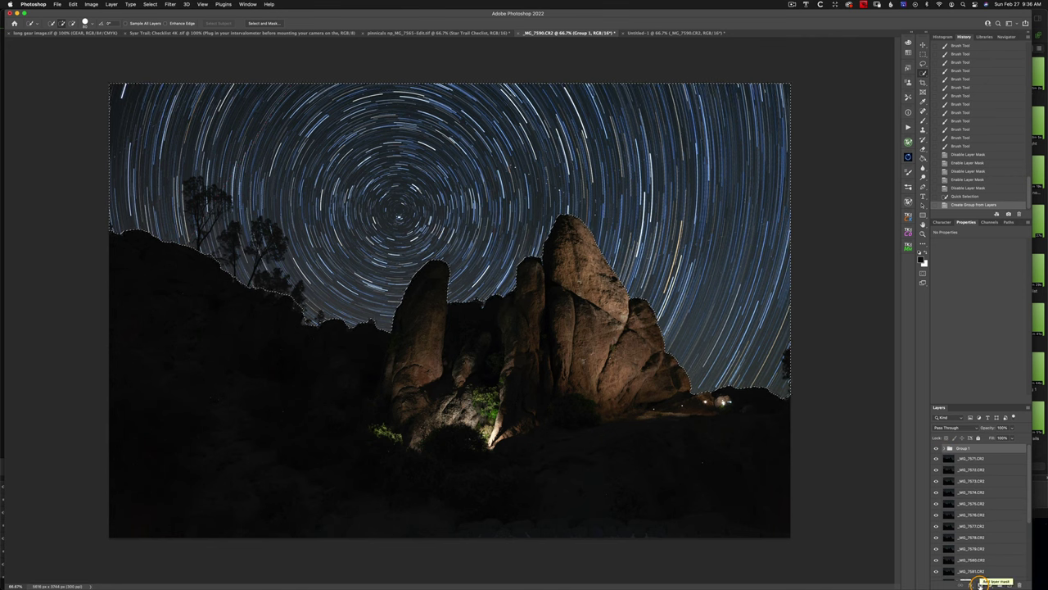
click(981, 583)
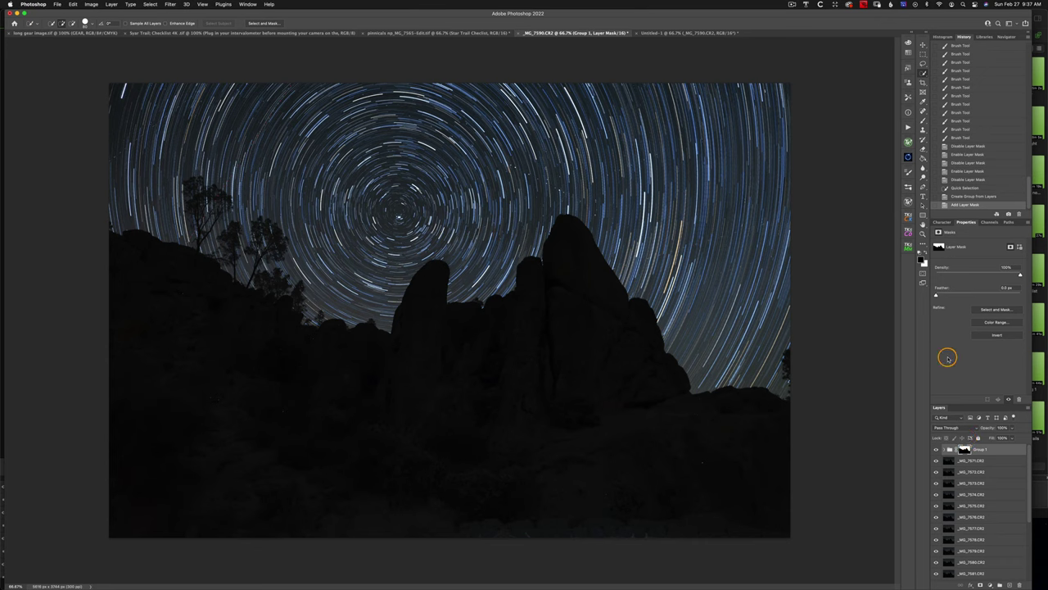
key(super+i)
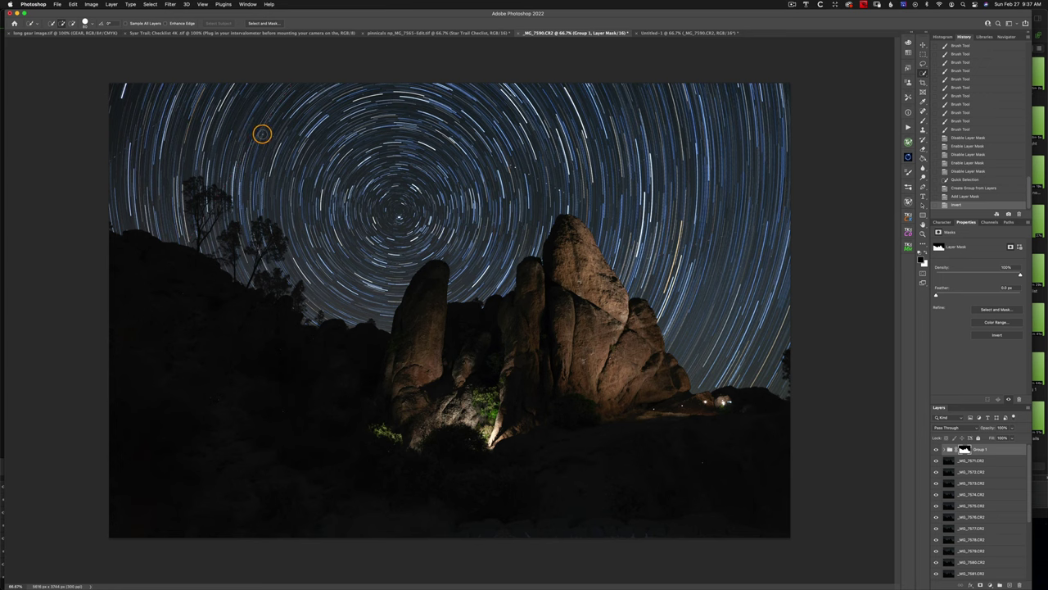
Step: Expand the light-painting group and re-enable the layer mask on _MG_7527.CR2 inside it
key(super+2)
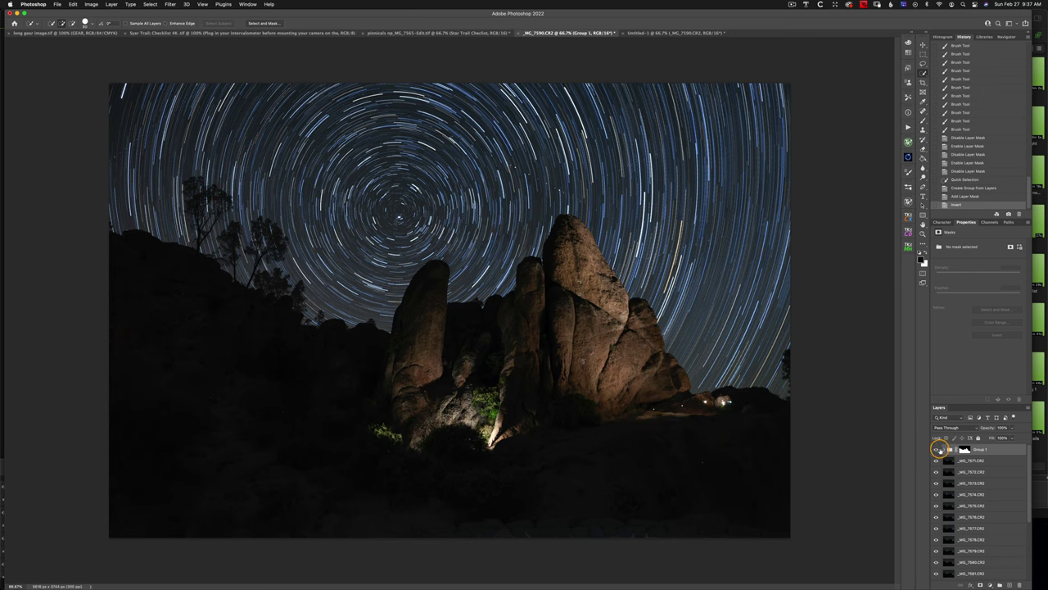
click(945, 449)
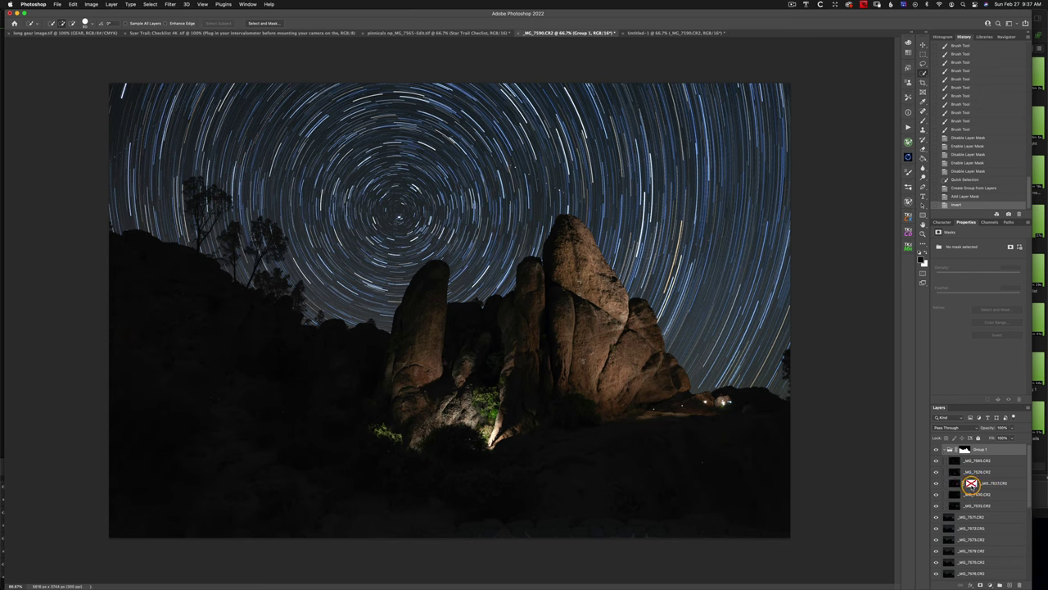
shift+click(971, 483)
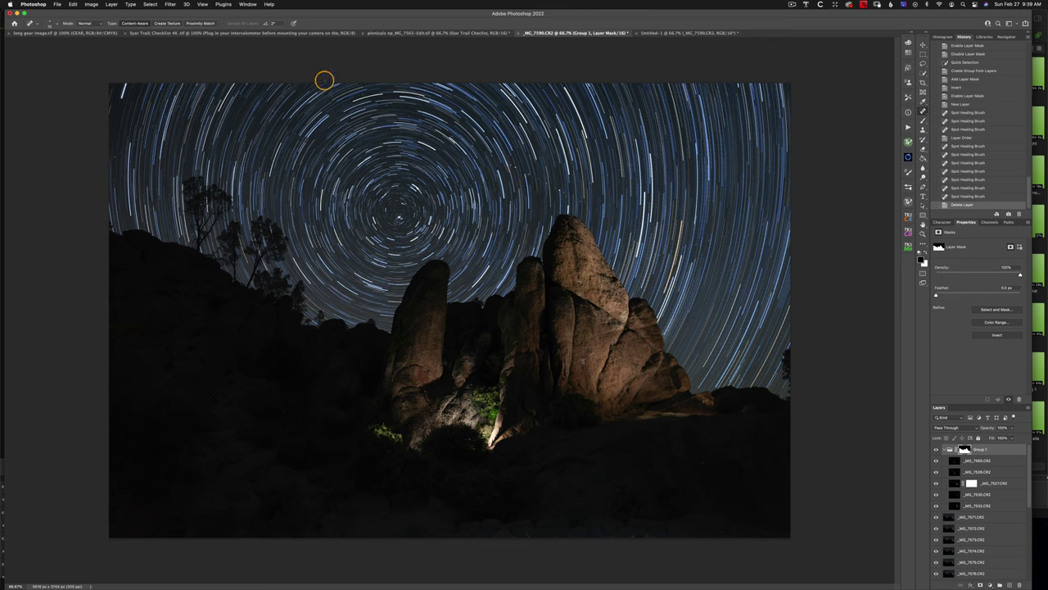
Step: Create a new empty layer and move it out of the light-painting group to the top of the layer stack
scroll(975, 548, down, 4)
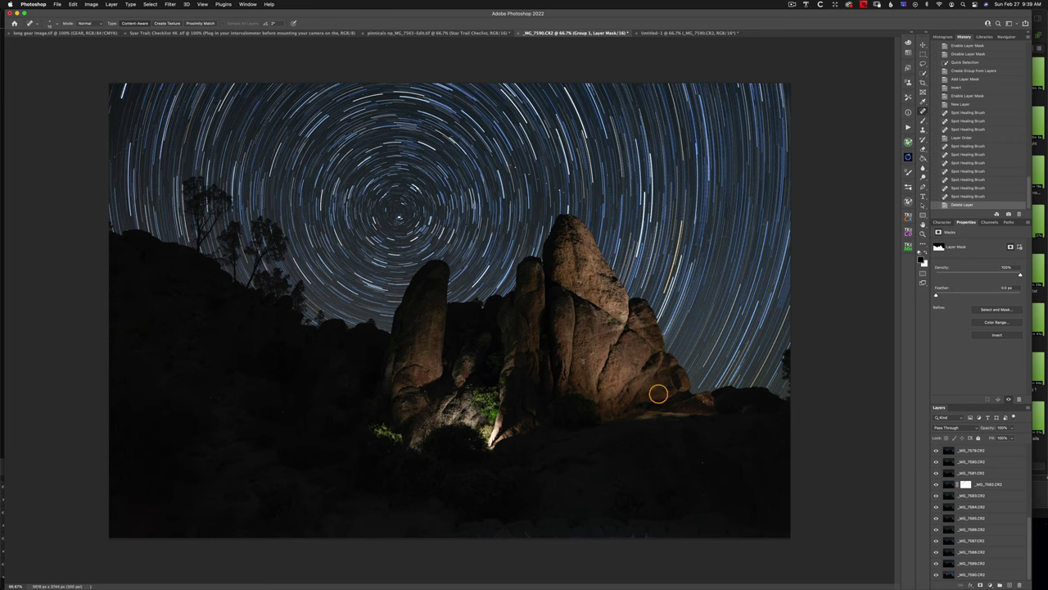
scroll(954, 516, up, 4)
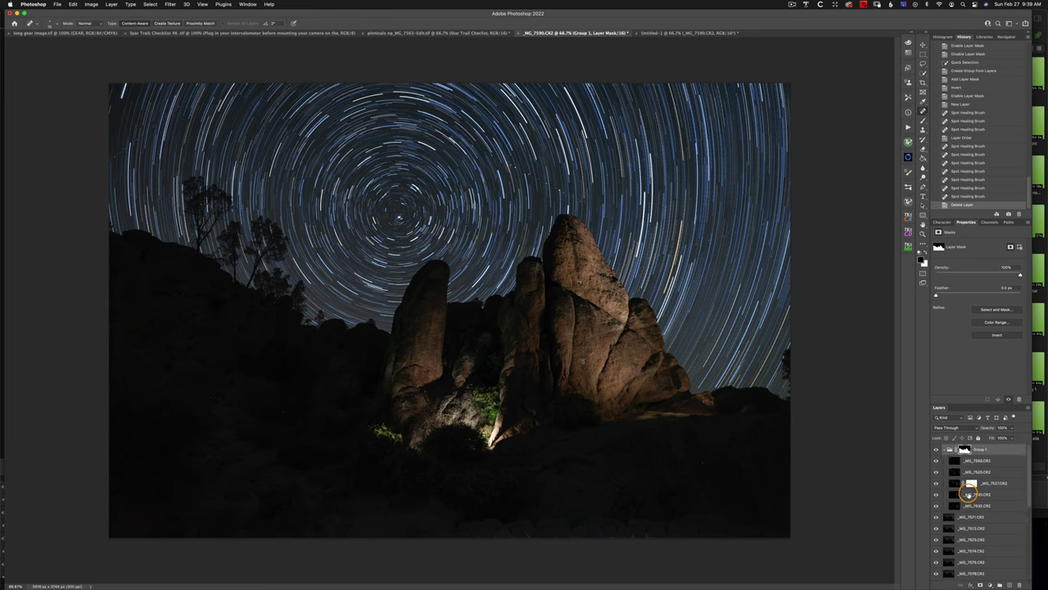
click(1009, 584)
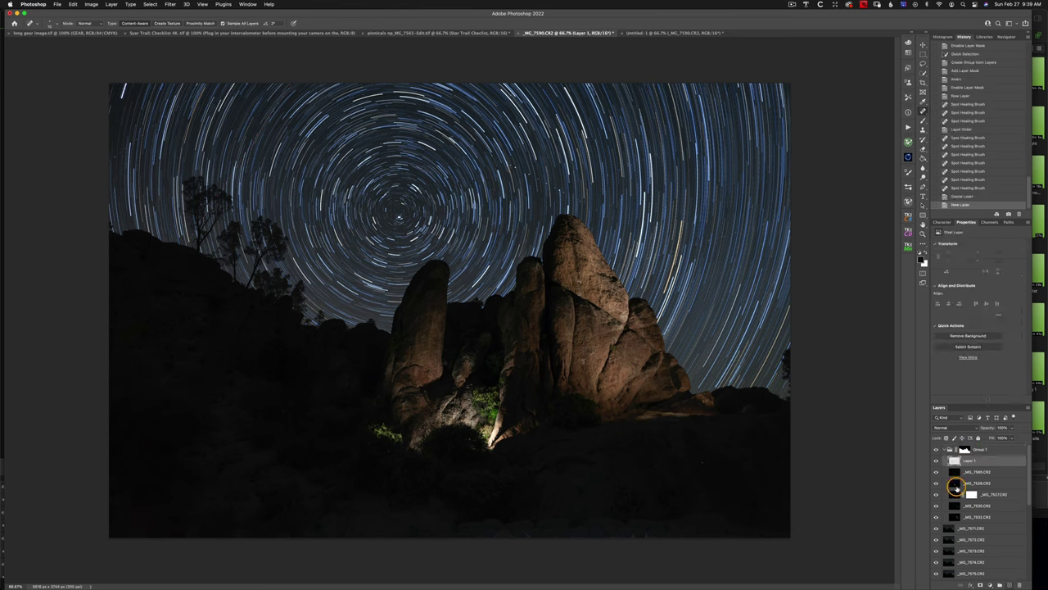
drag(975, 463, 974, 446)
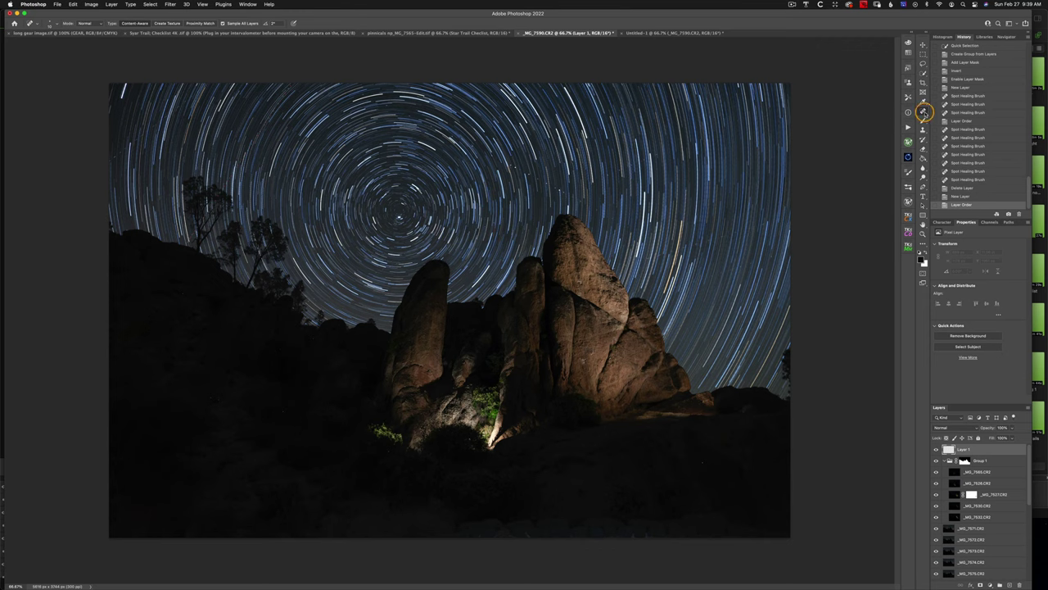
Step: Heal a speck on the dark hillside on the new layer with the Content-Aware Spot Healing Brush, sampling all layers
right_click(923, 112)
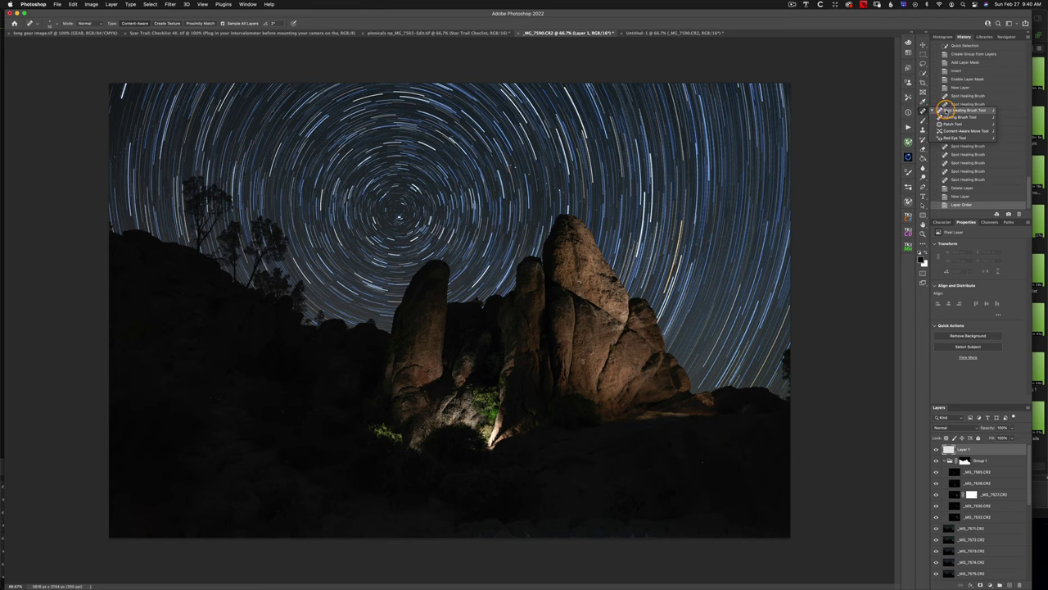
click(946, 110)
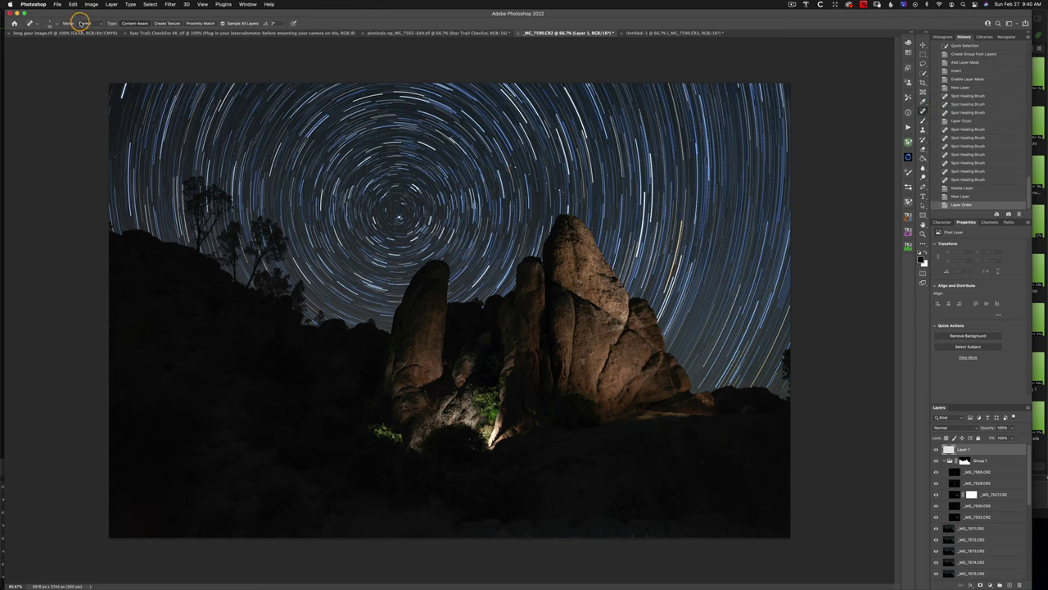
click(221, 23)
click(263, 406)
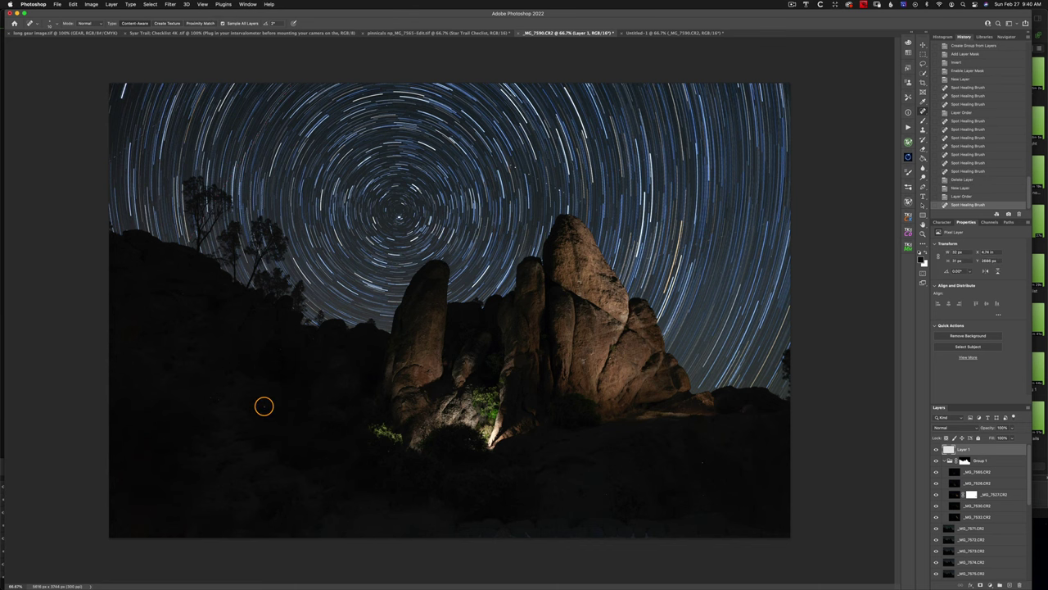
Step: Heal the bright specks scattered over the dark hillside, the rounded boulder on its ridge and the leftmost tall rock pillar
scroll(263, 406, up, 5)
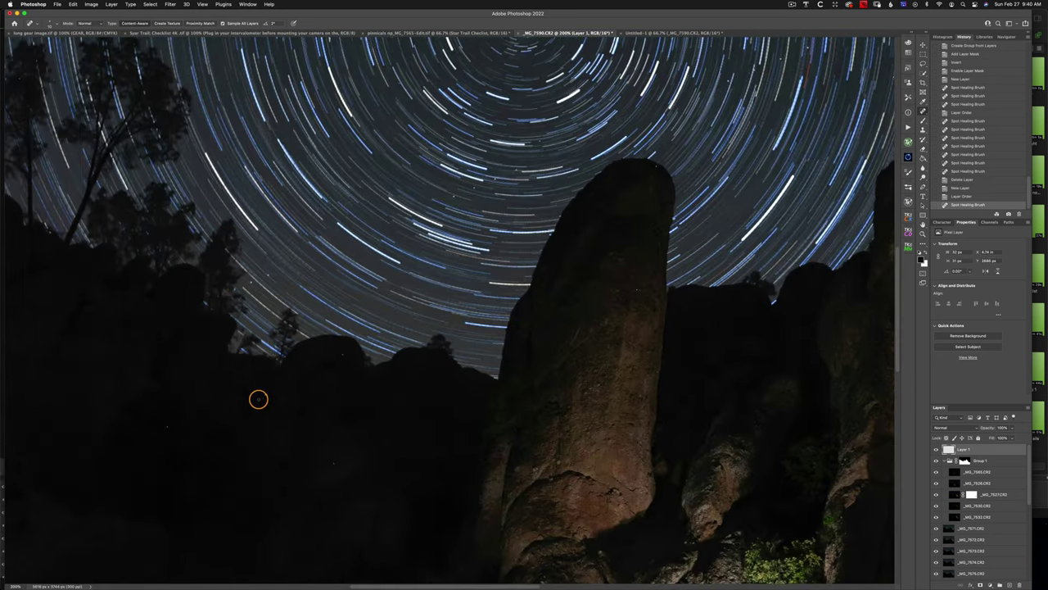
click(258, 399)
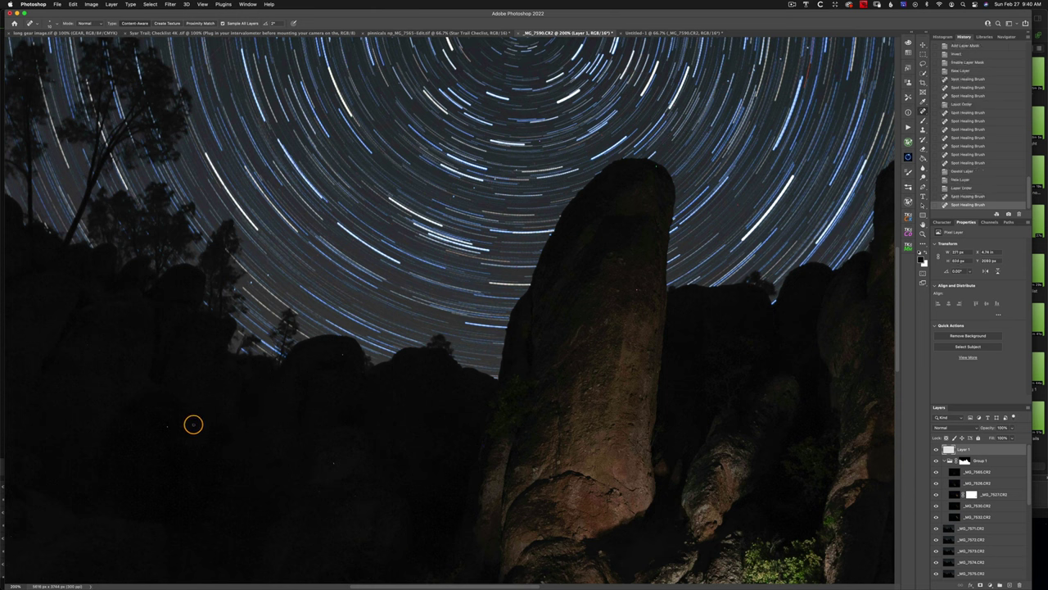
click(169, 426)
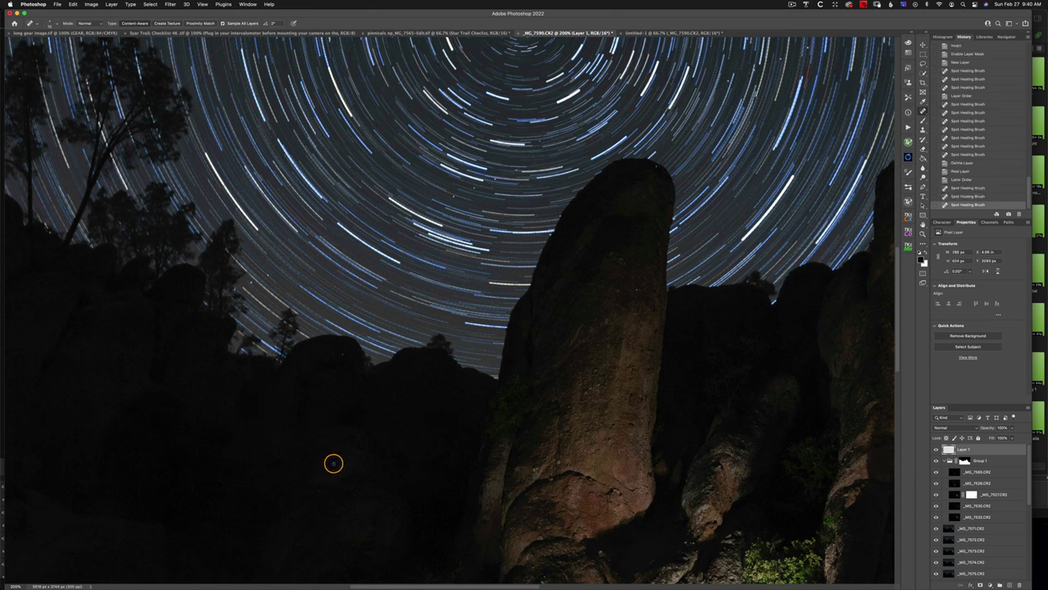
click(344, 354)
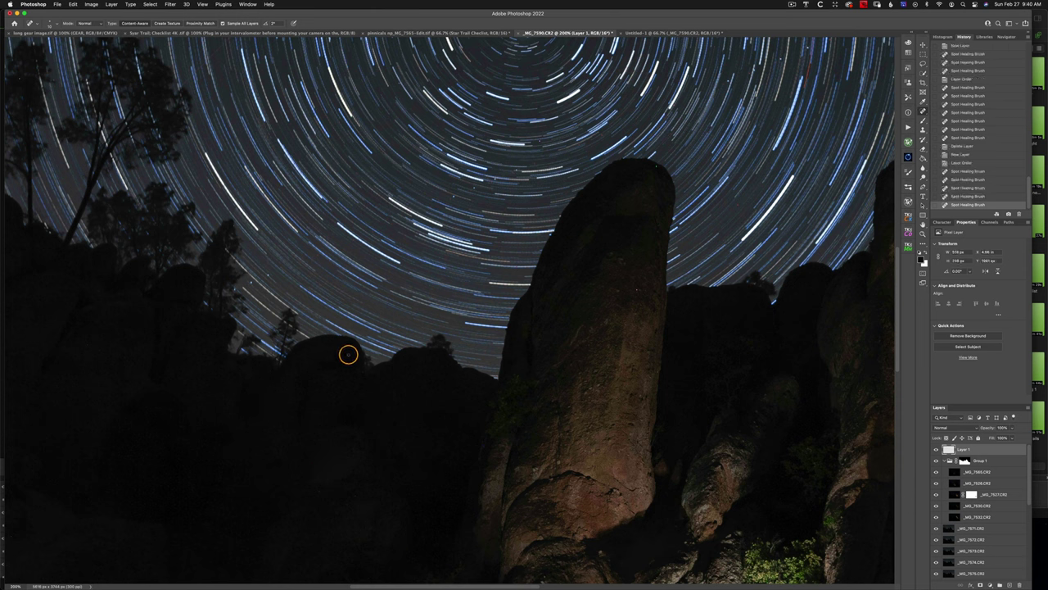
click(636, 290)
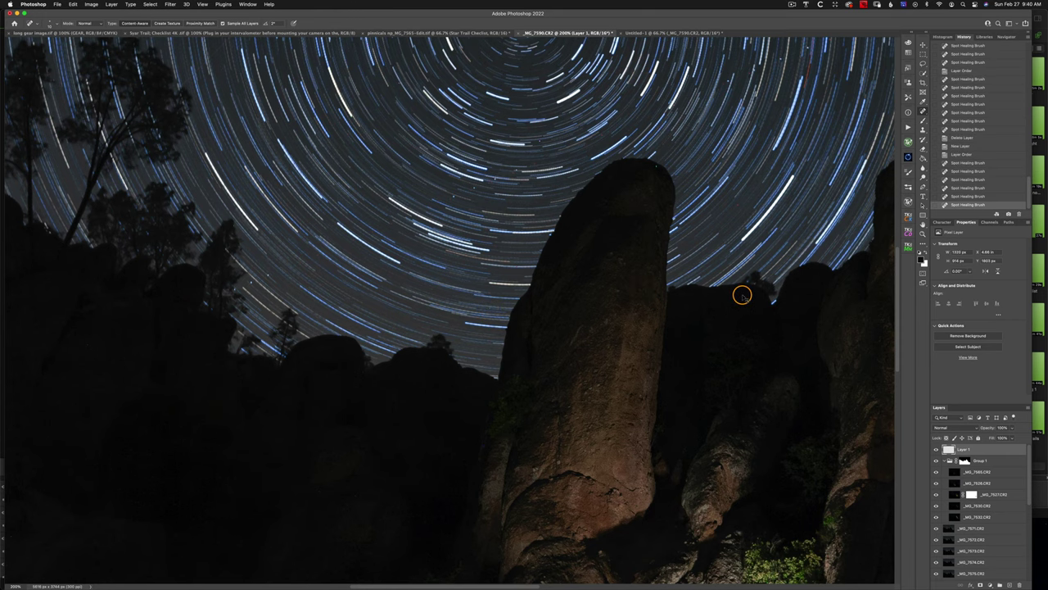
key(super+0)
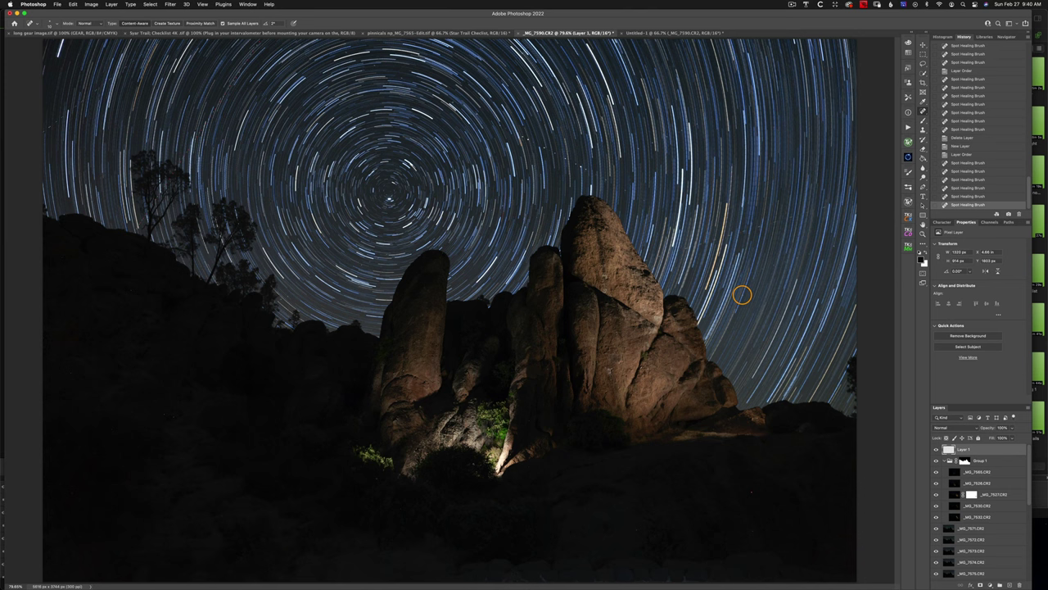